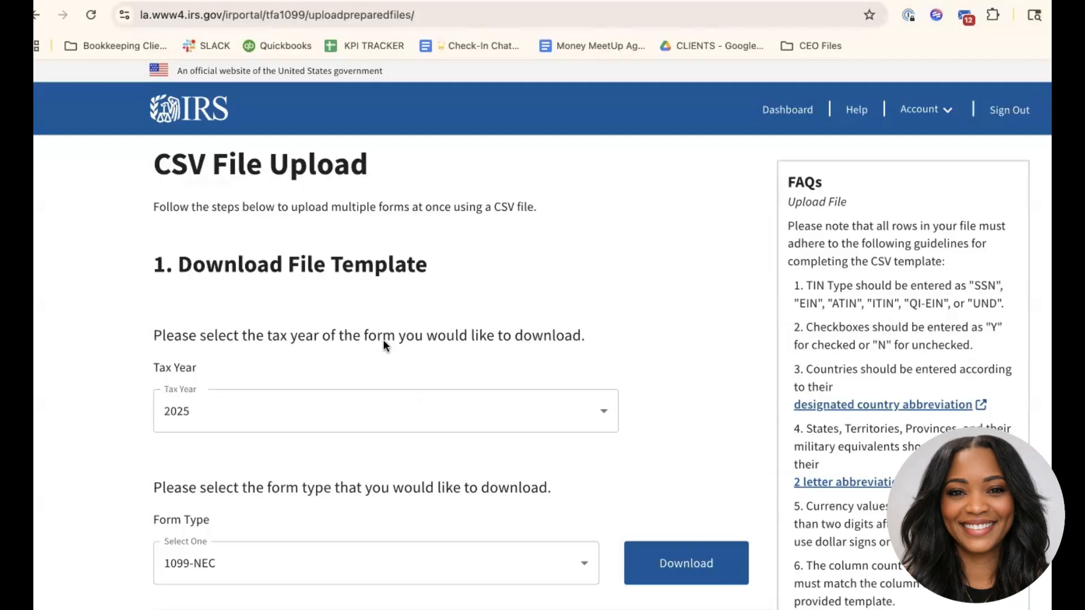
- Review the CSV file upload instructions and the FAQ guidelines for completing the template
scroll(384, 340, down, 2)
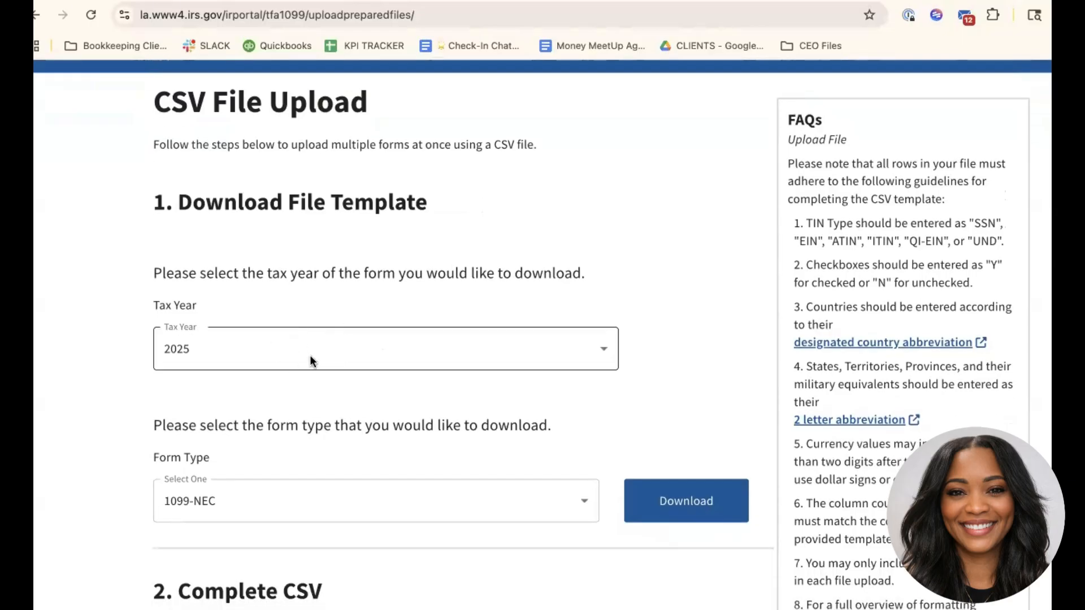
scroll(316, 374, down, 2)
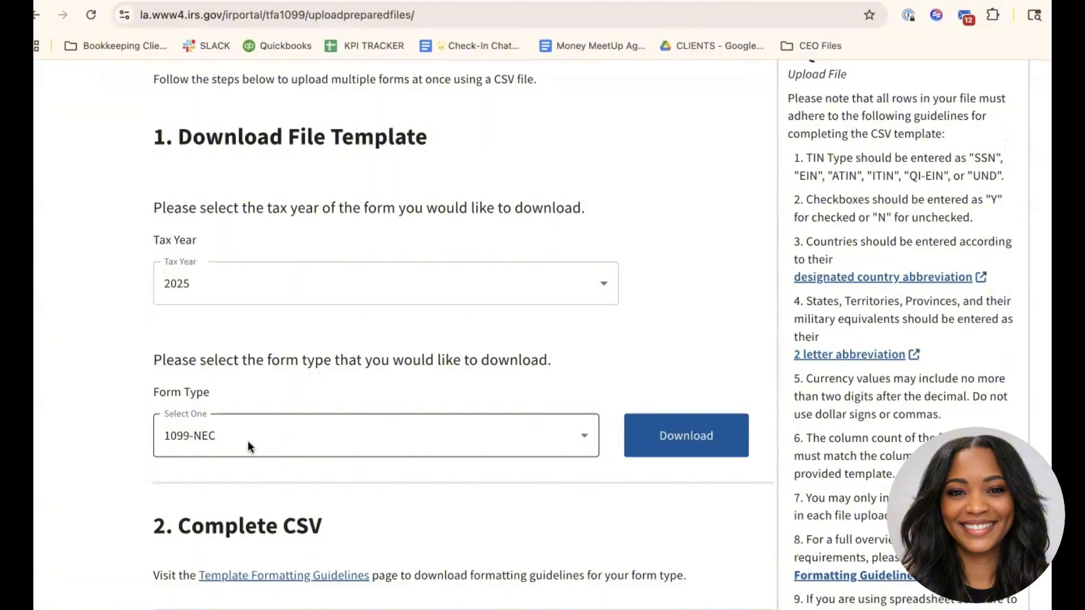
scroll(248, 441, down, 4)
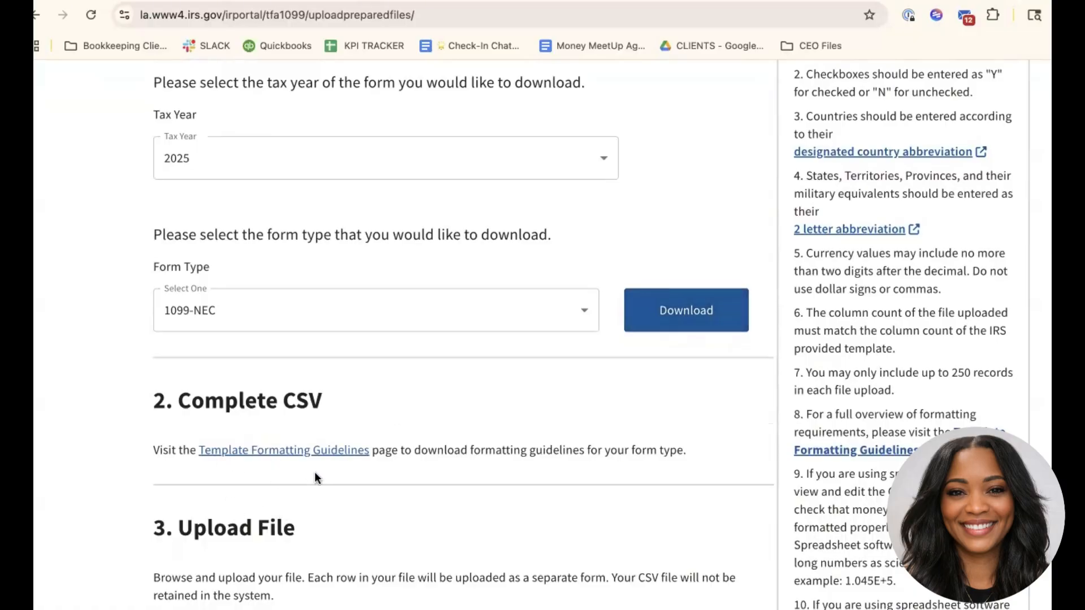
scroll(815, 454, up, 8)
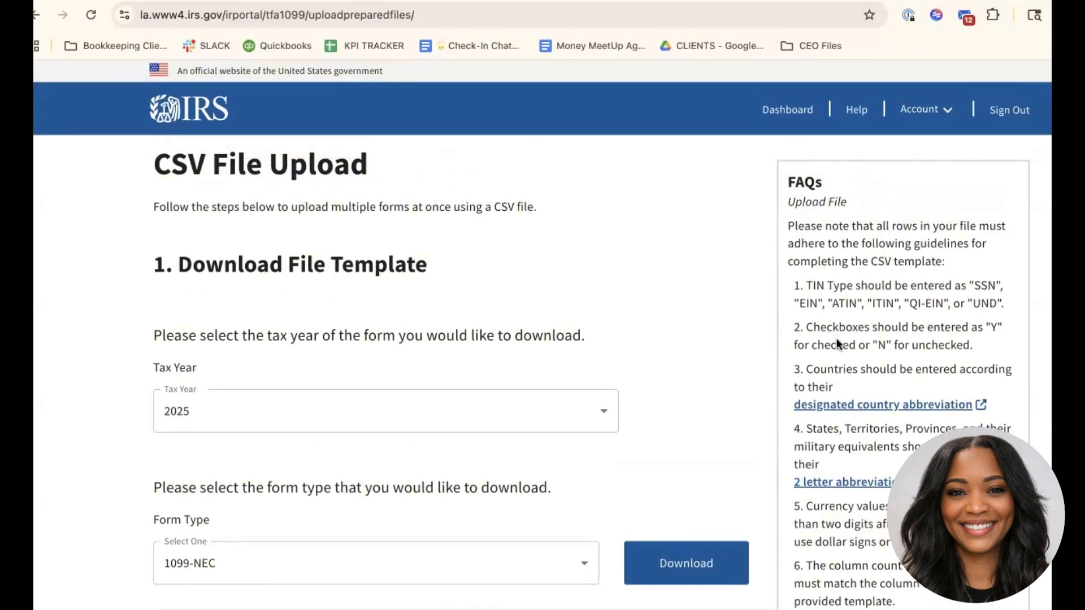
scroll(835, 342, down, 2)
scroll(837, 338, down, 2)
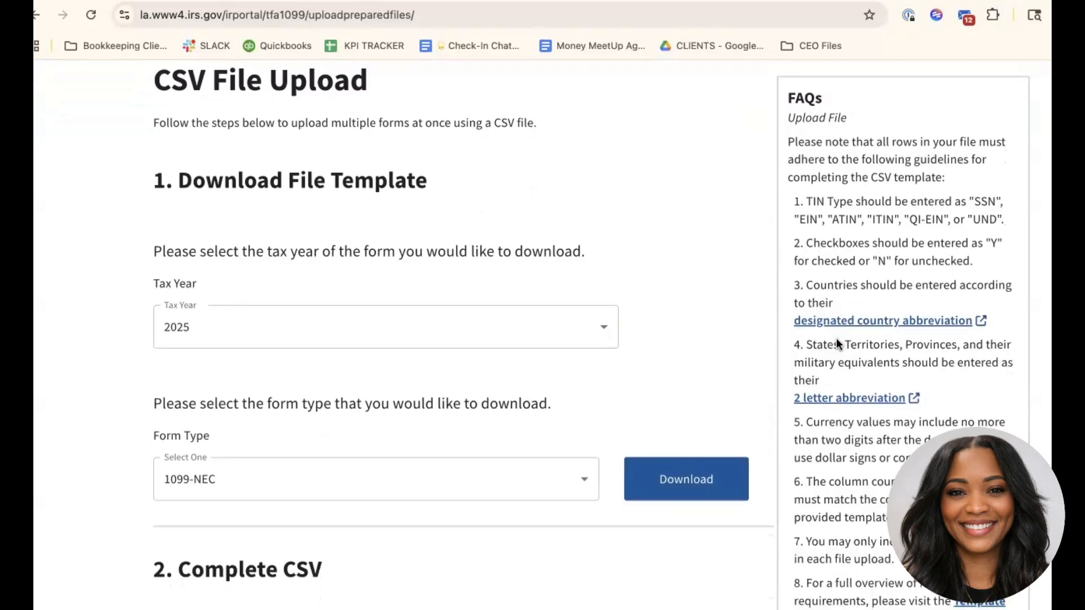
scroll(837, 342, down, 9)
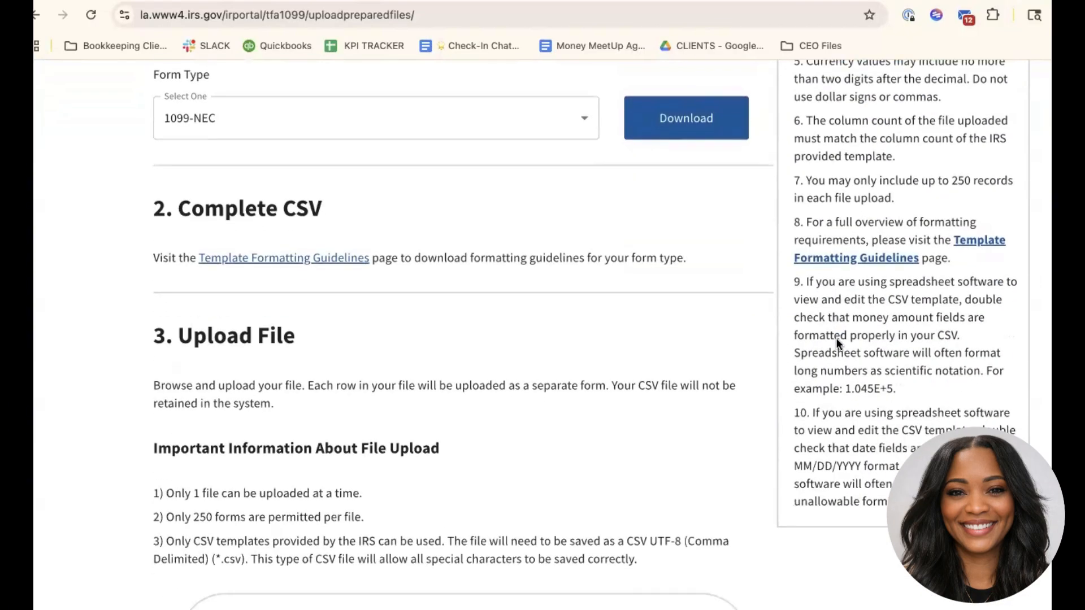
- Download the 1099-NEC CSV file template for tax year 2025
scroll(818, 330, up, 1)
click(685, 143)
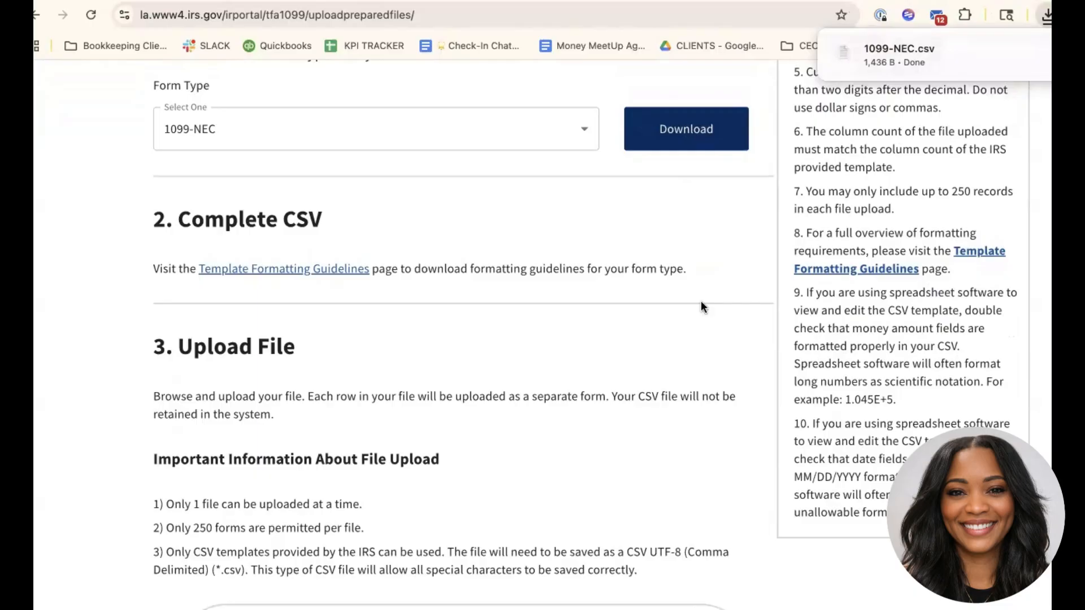
scroll(701, 306, down, 1)
scroll(701, 307, down, 3)
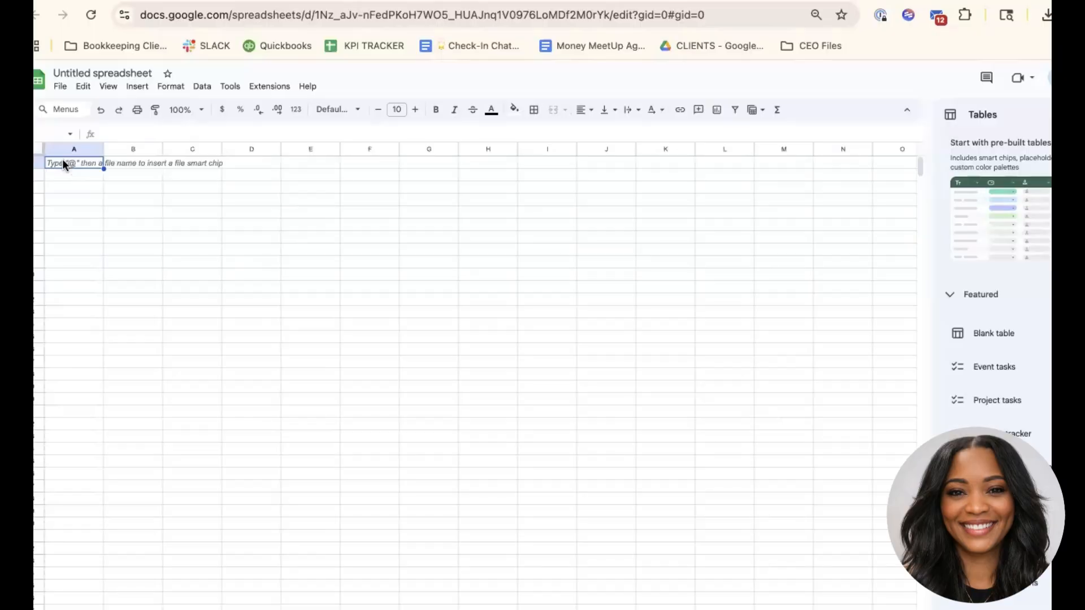
- Paste the template's header row into cell A1 of a blank Google Sheets spreadsheet and fit all column widths to their contents
key(ctrl+v)
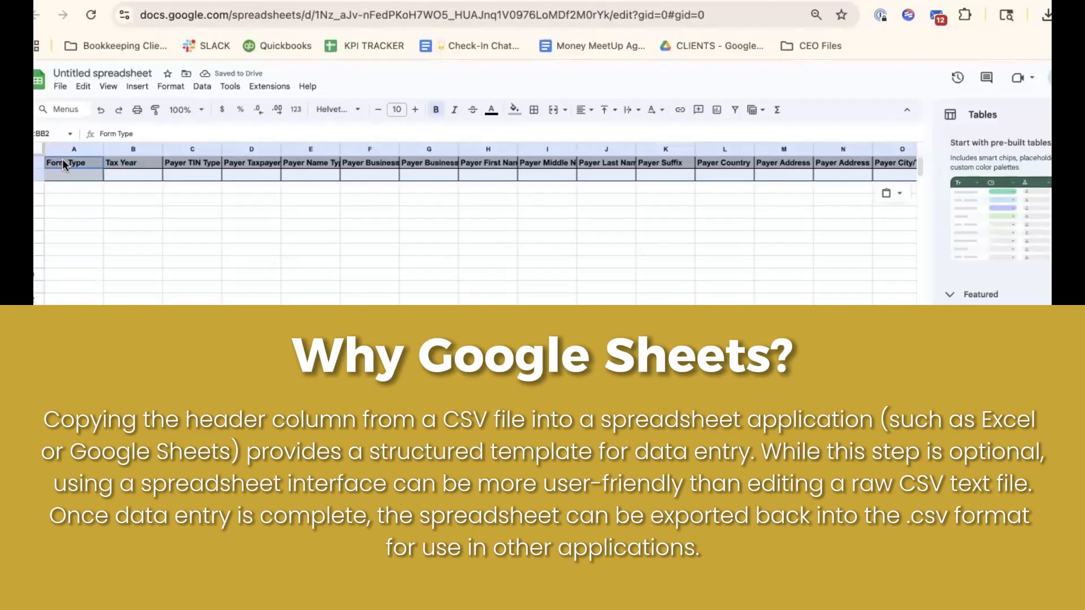
click(102, 270)
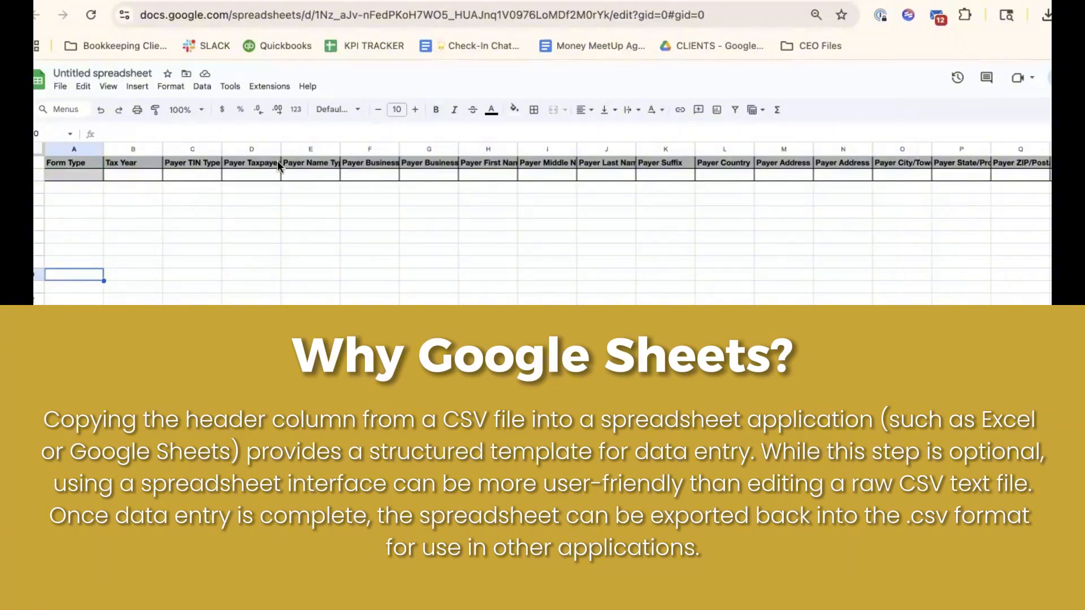
click(39, 149)
double_click(104, 148)
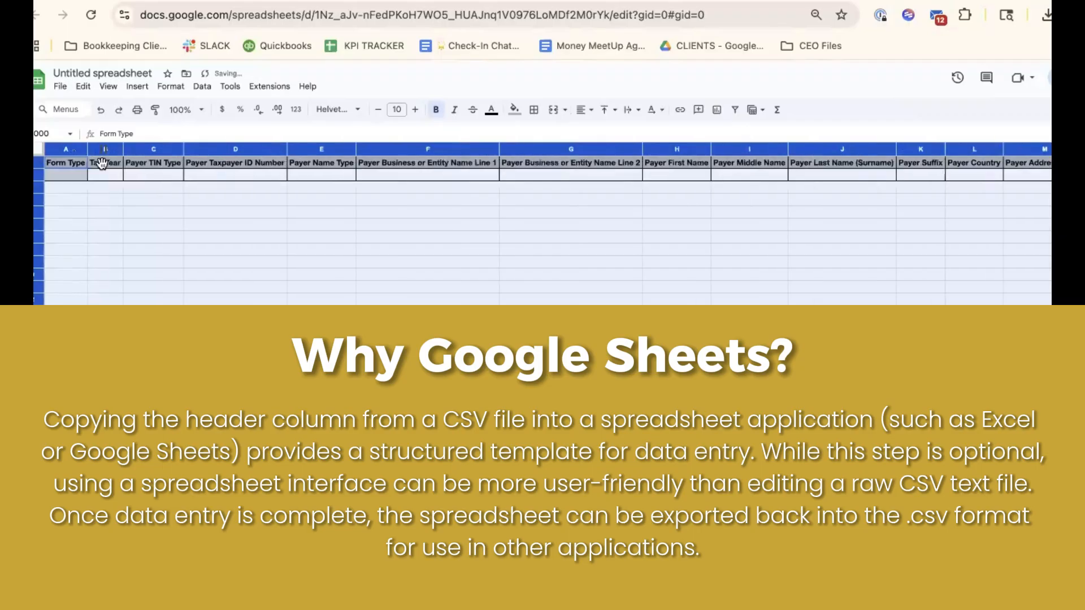
click(141, 272)
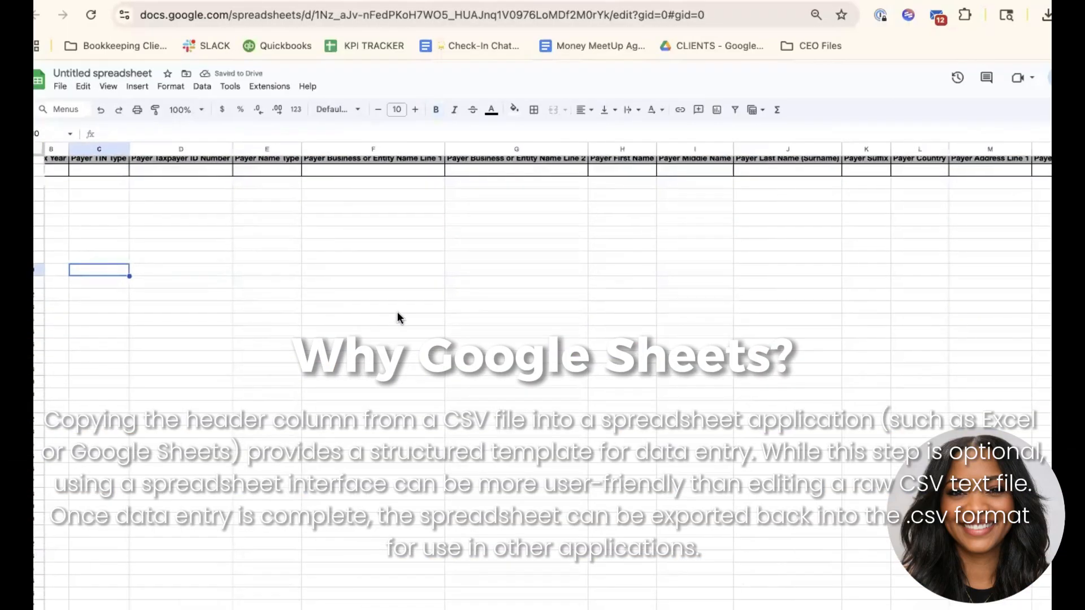
- Examine the form type, tax year and payer columns, from TIN type and names through address and phone
scroll(202, 235, right, 2)
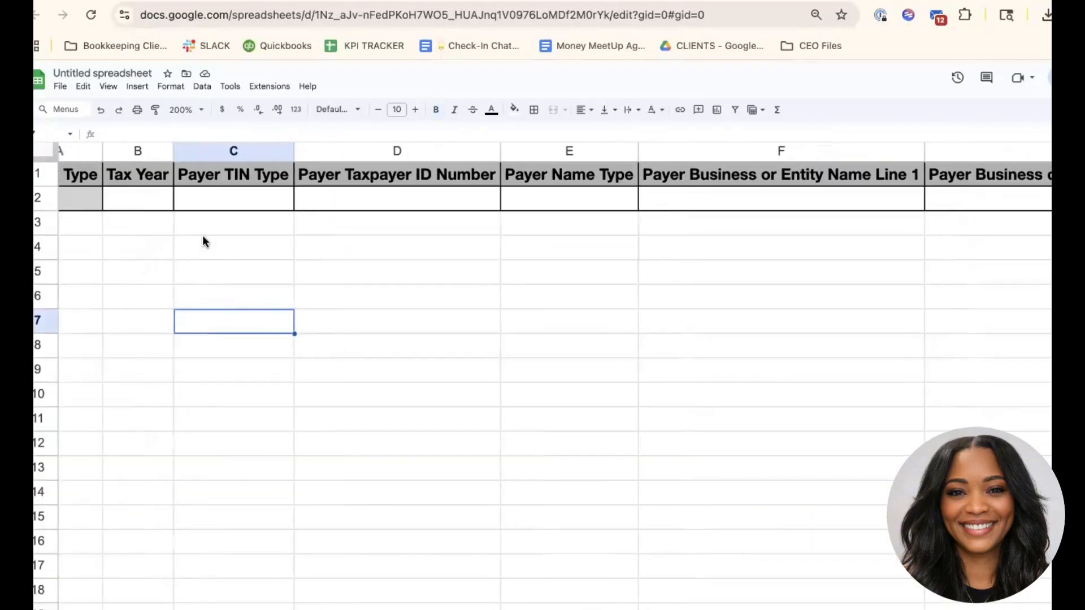
scroll(204, 237, right, 3)
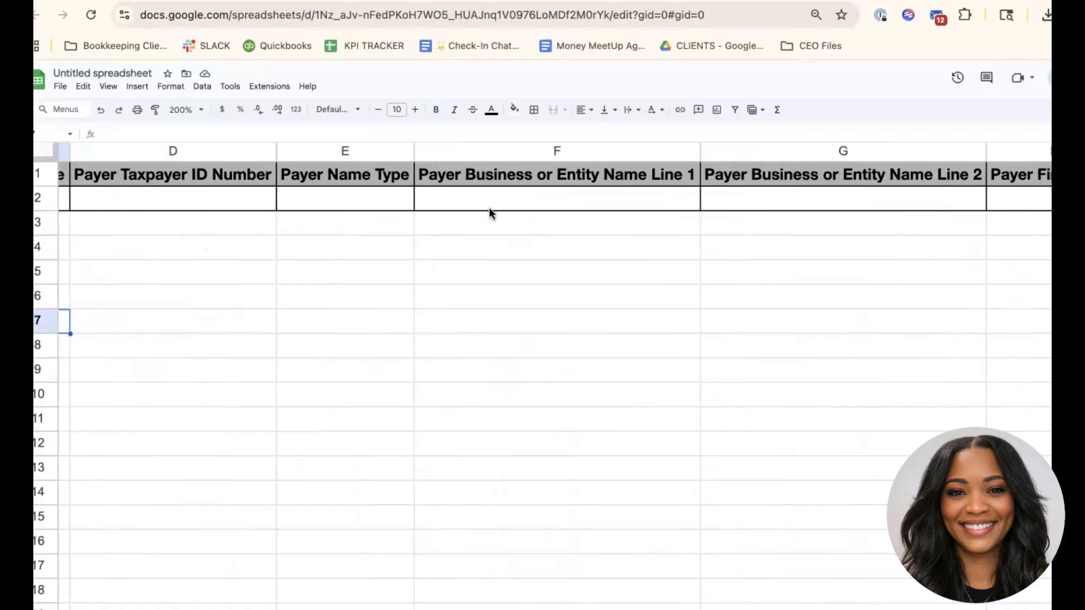
scroll(486, 210, right, 5)
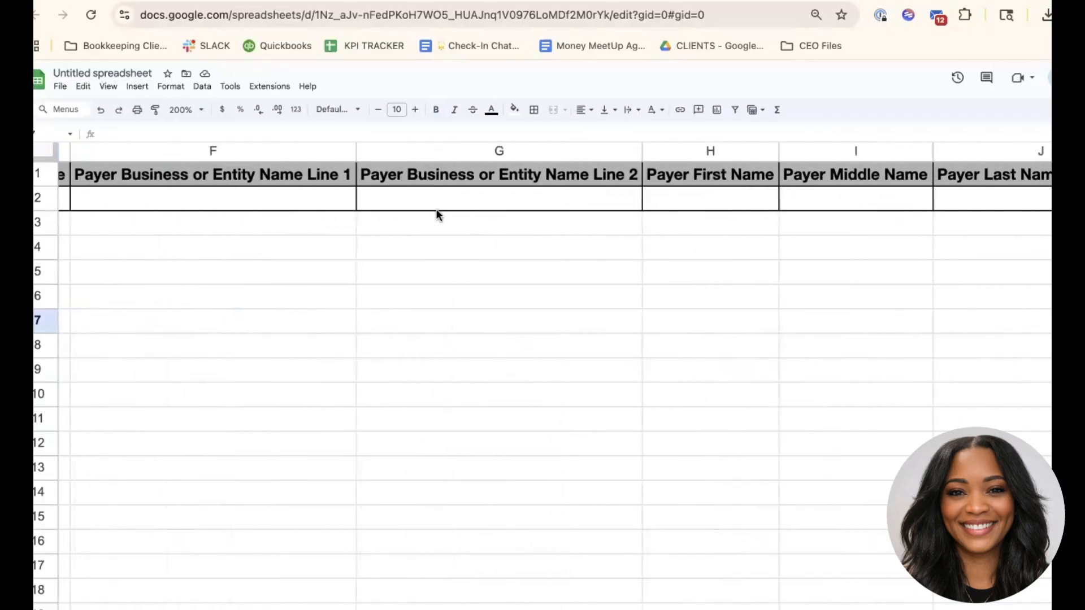
scroll(432, 209, right, 5)
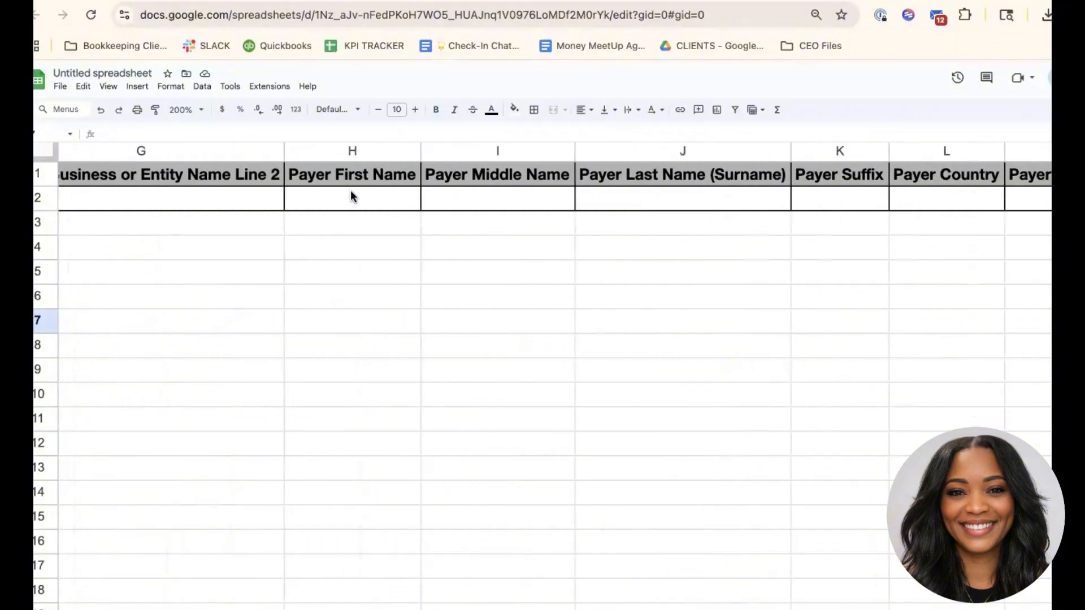
scroll(621, 197, right, 6)
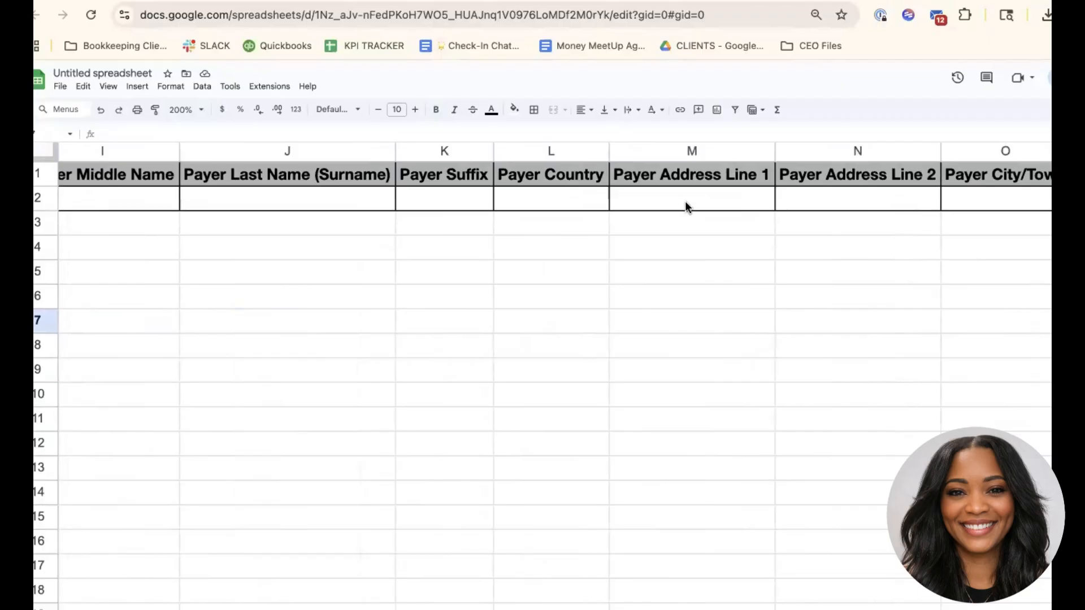
scroll(685, 201, right, 4)
scroll(724, 202, right, 7)
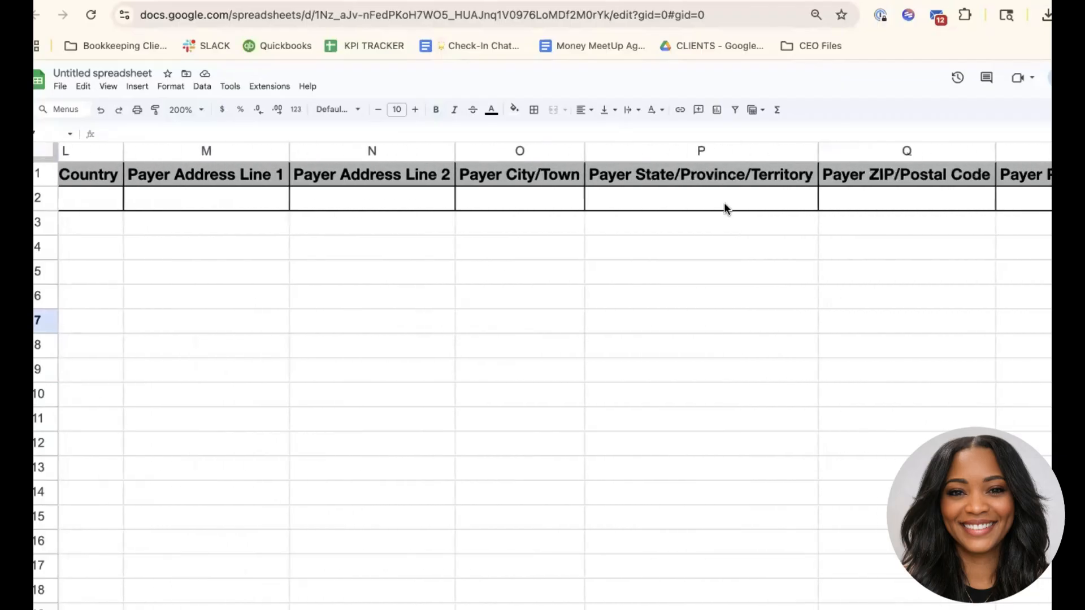
scroll(724, 203, right, 4)
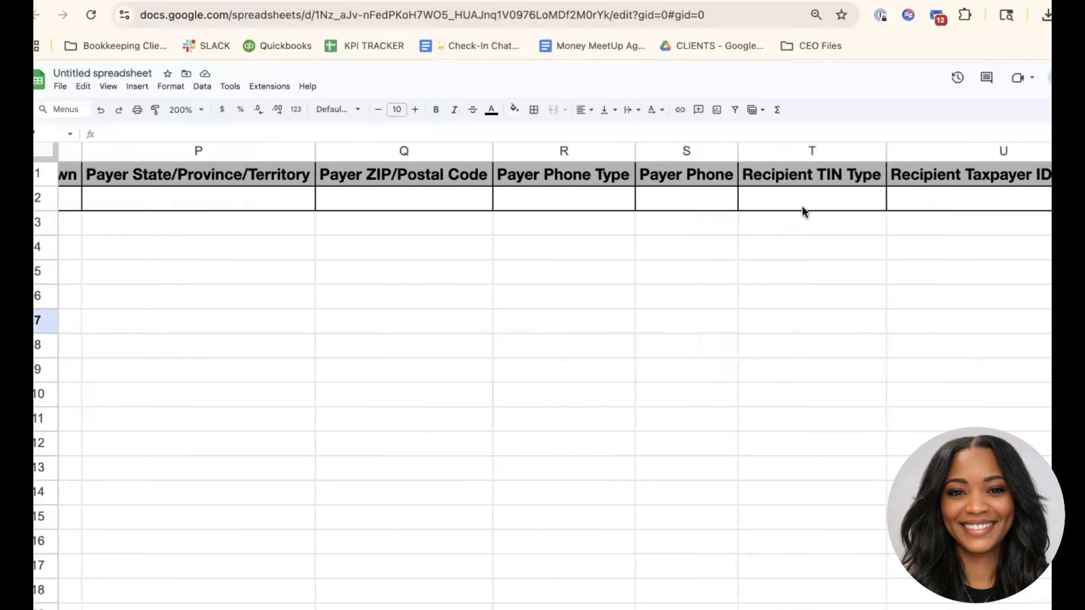
- Examine the recipient columns, from TIN type, taxpayer ID and names through address and ZIP/postal code
scroll(802, 210, right, 4)
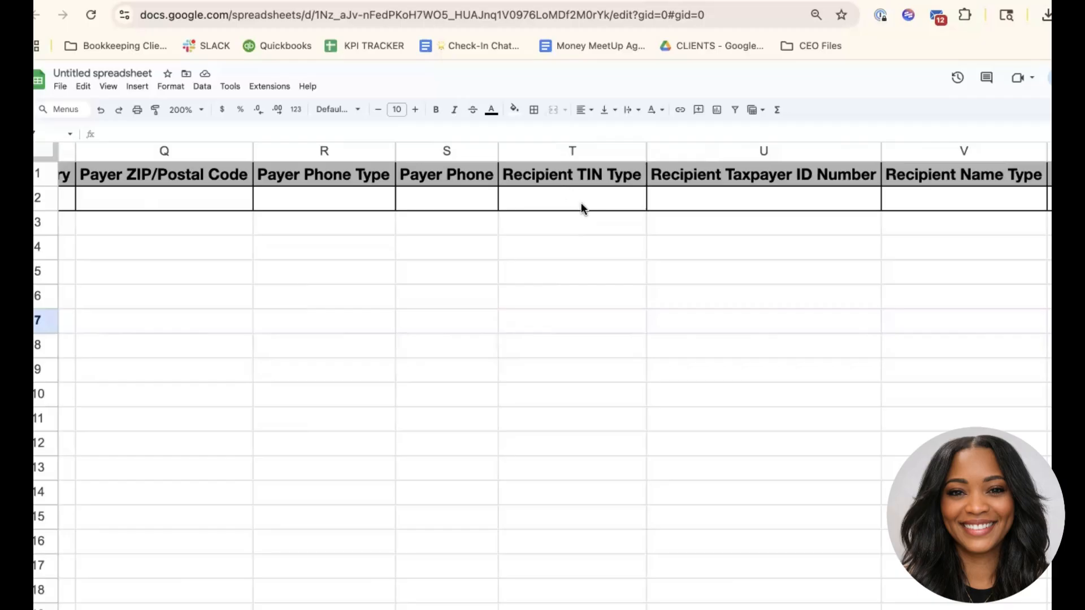
scroll(582, 208, right, 3)
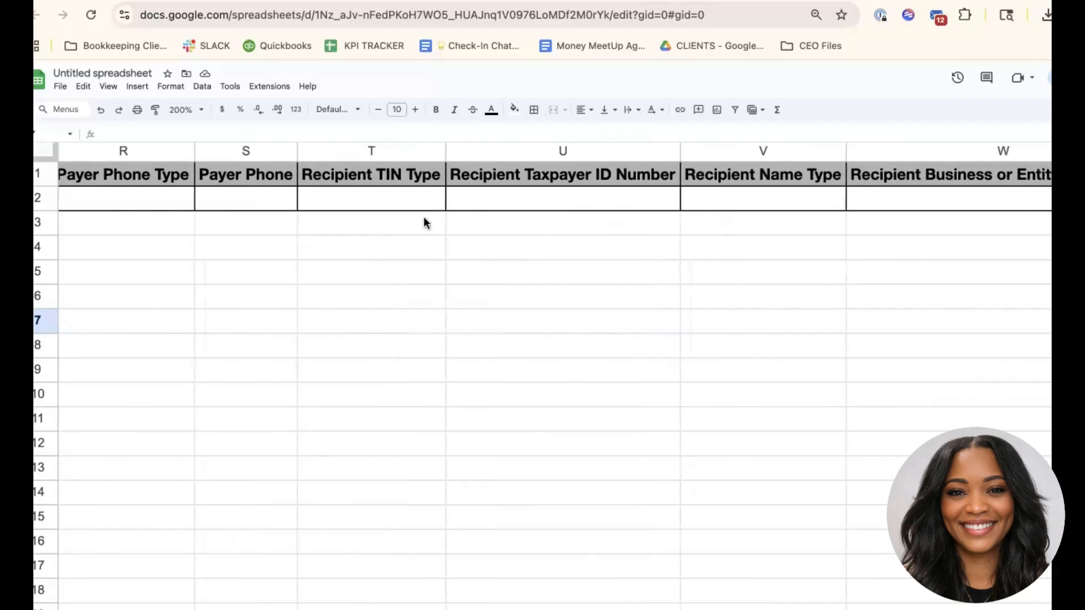
scroll(553, 202, right, 3)
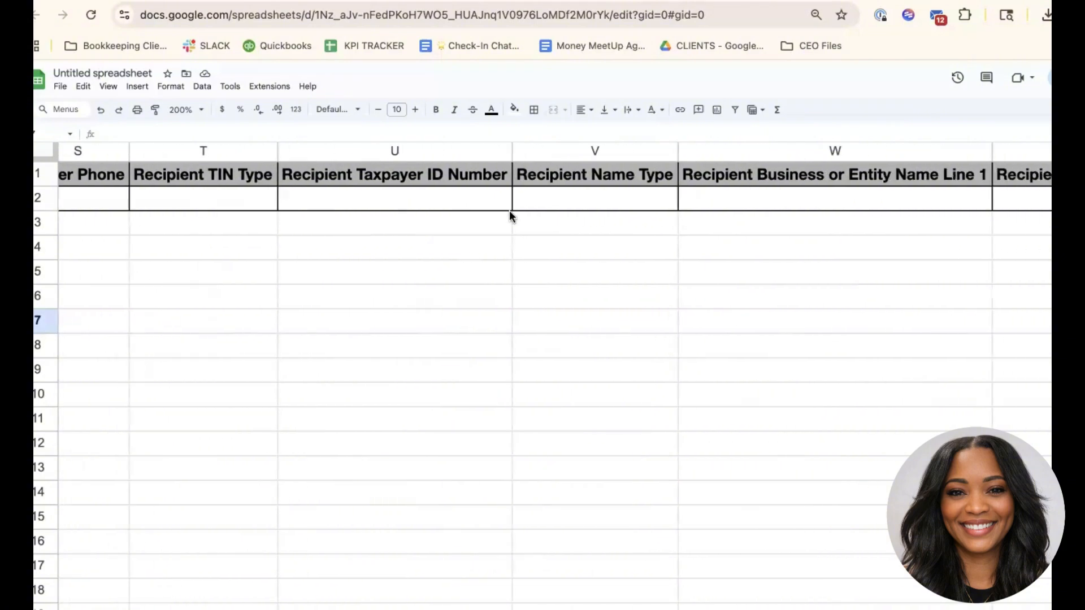
scroll(553, 199, right, 4)
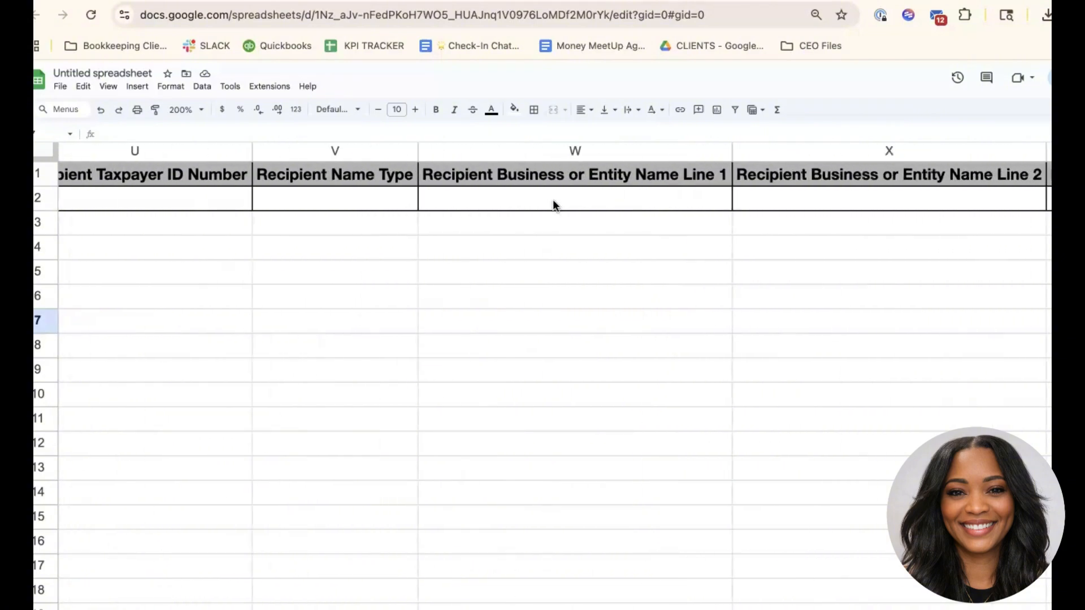
scroll(673, 200, right, 5)
scroll(675, 203, right, 5)
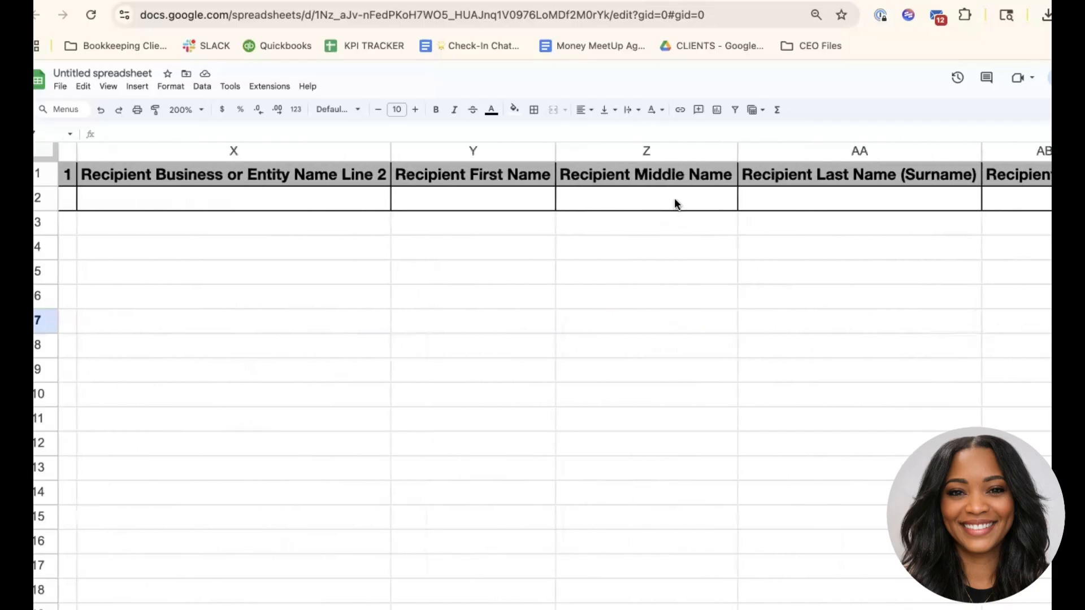
scroll(637, 217, right, 8)
scroll(638, 219, right, 10)
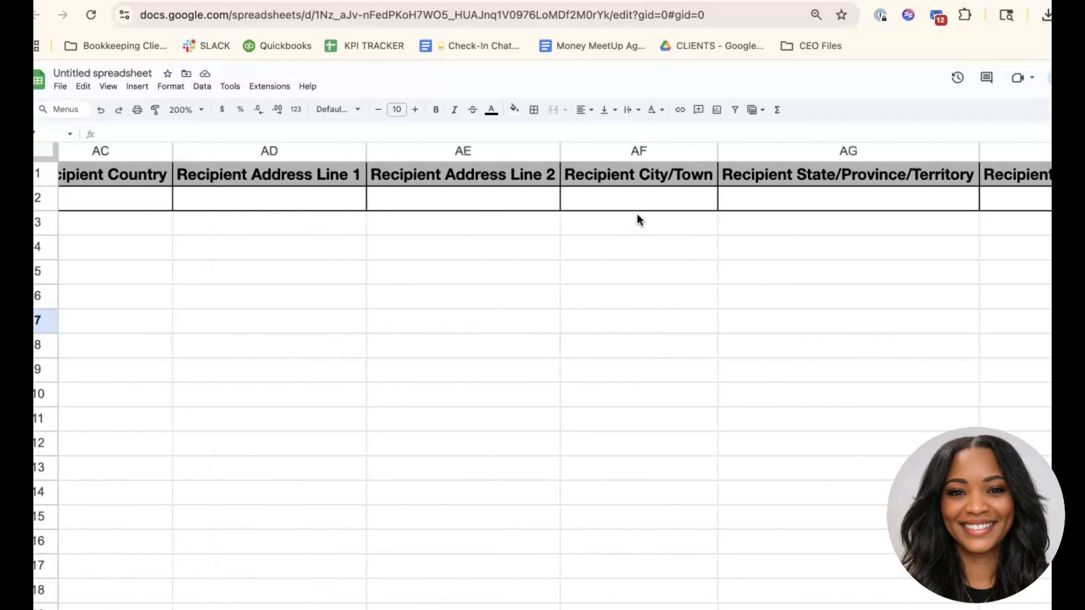
scroll(528, 220, right, 1)
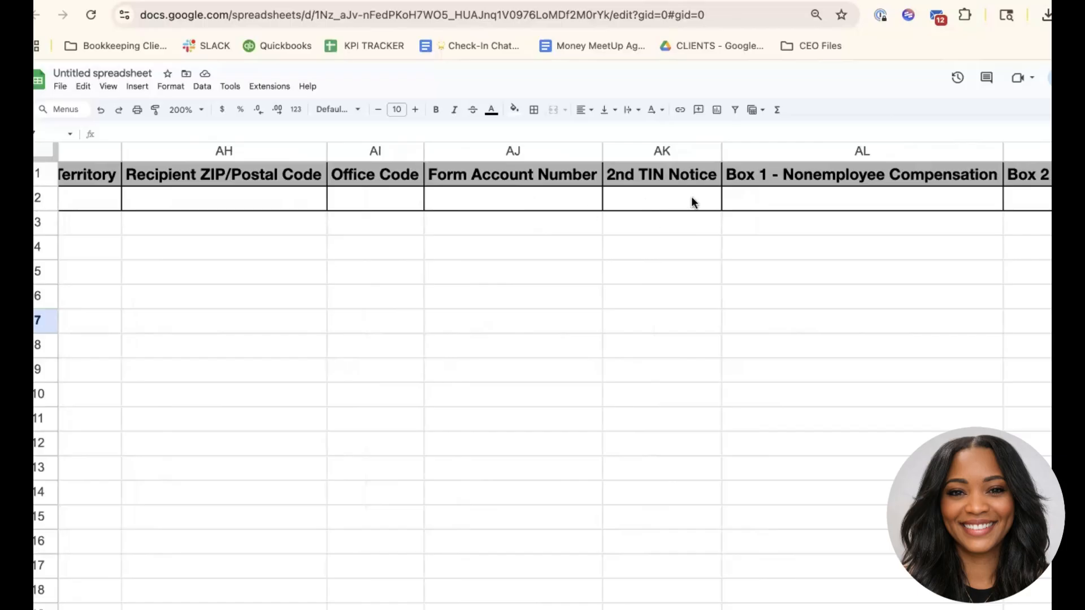
- Examine the Box 1 to Box 4 columns, Combined Federal/State Filing, and the State 1 and State 2 columns
scroll(692, 197, right, 15)
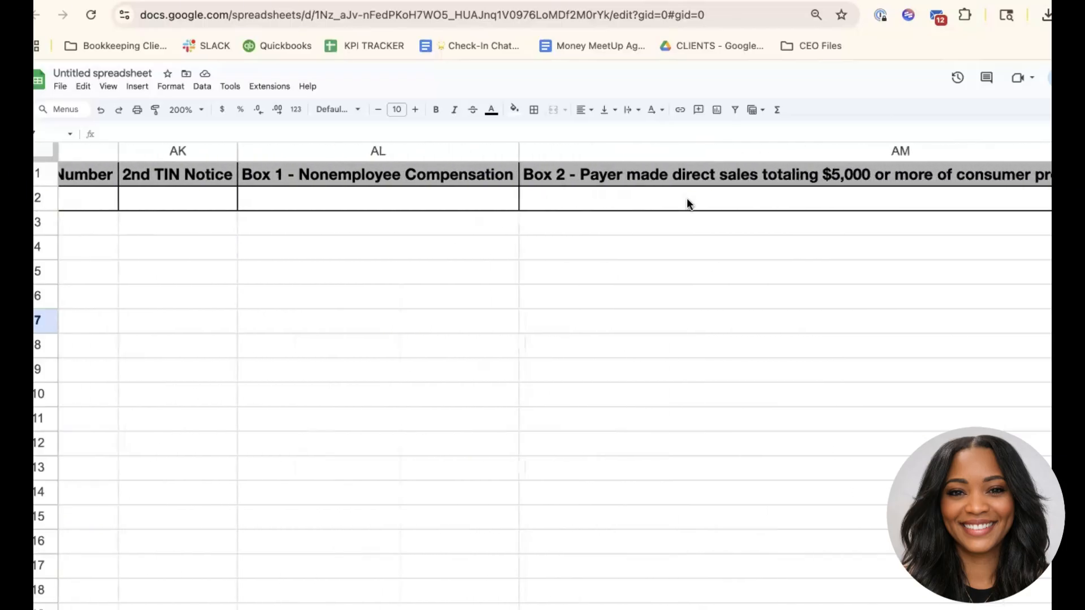
scroll(673, 205, right, 6)
scroll(657, 209, left, 3)
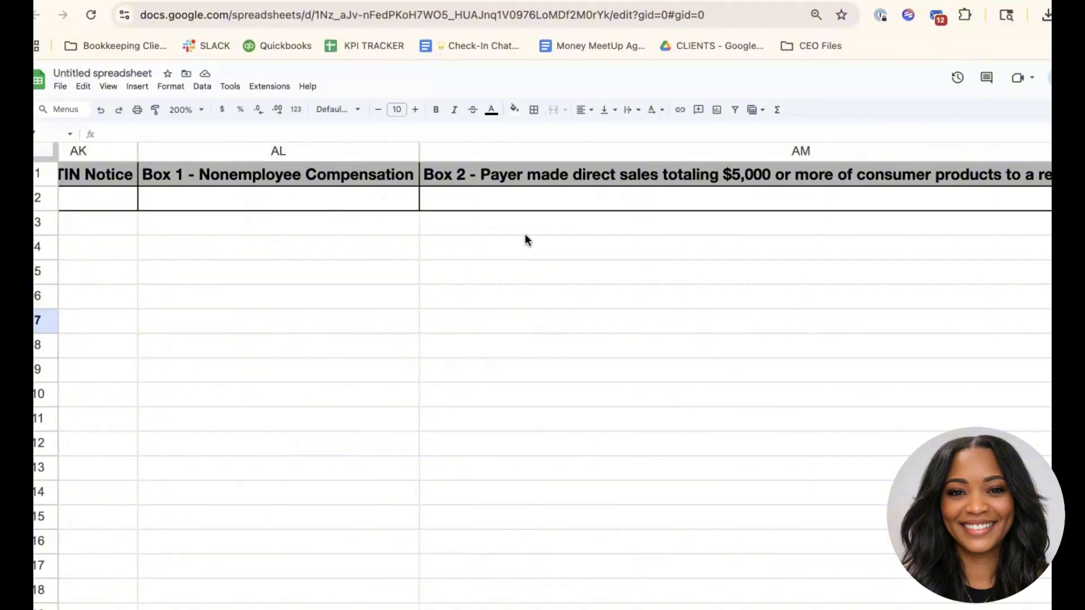
scroll(542, 219, right, 15)
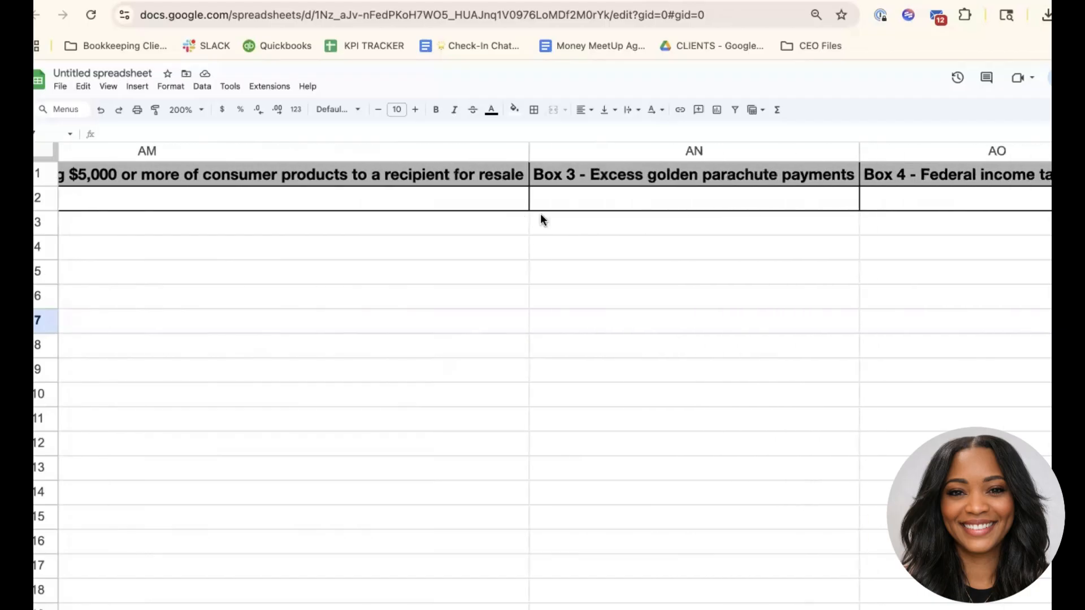
scroll(499, 201, right, 10)
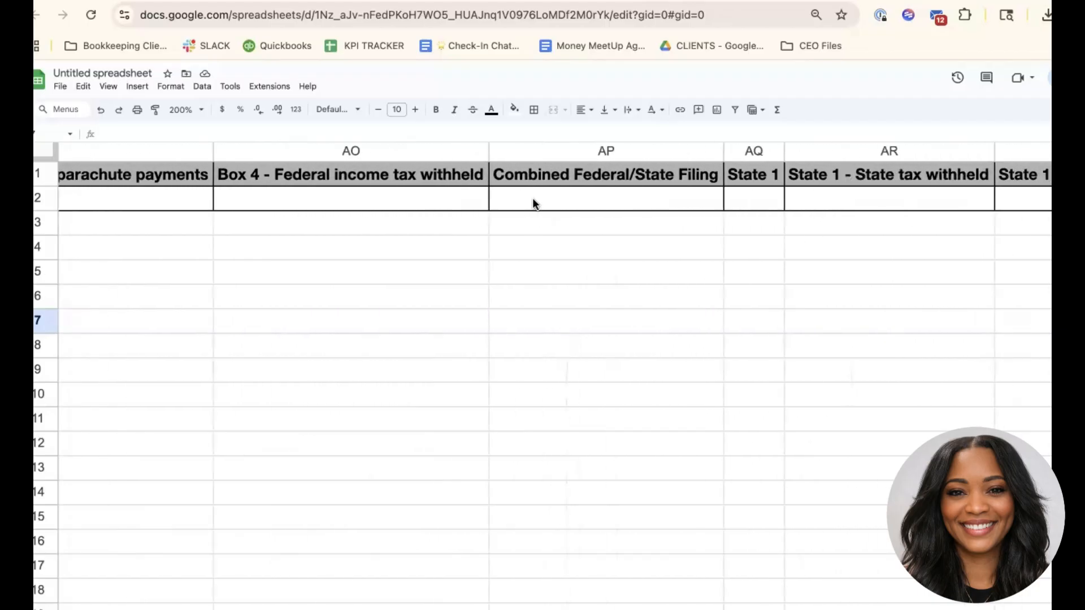
scroll(590, 208, right, 6)
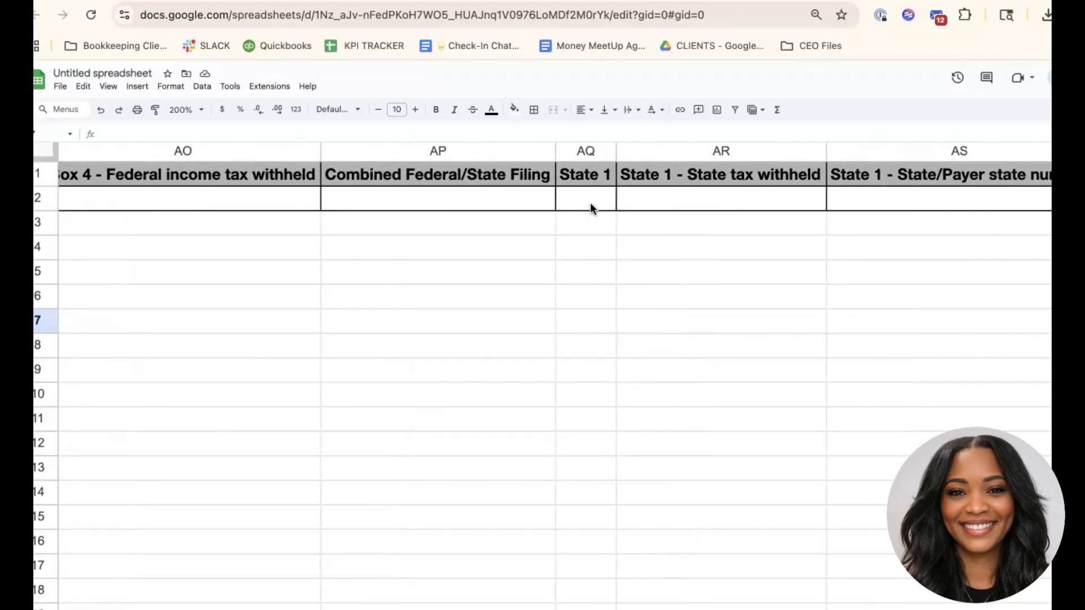
scroll(701, 213, right, 12)
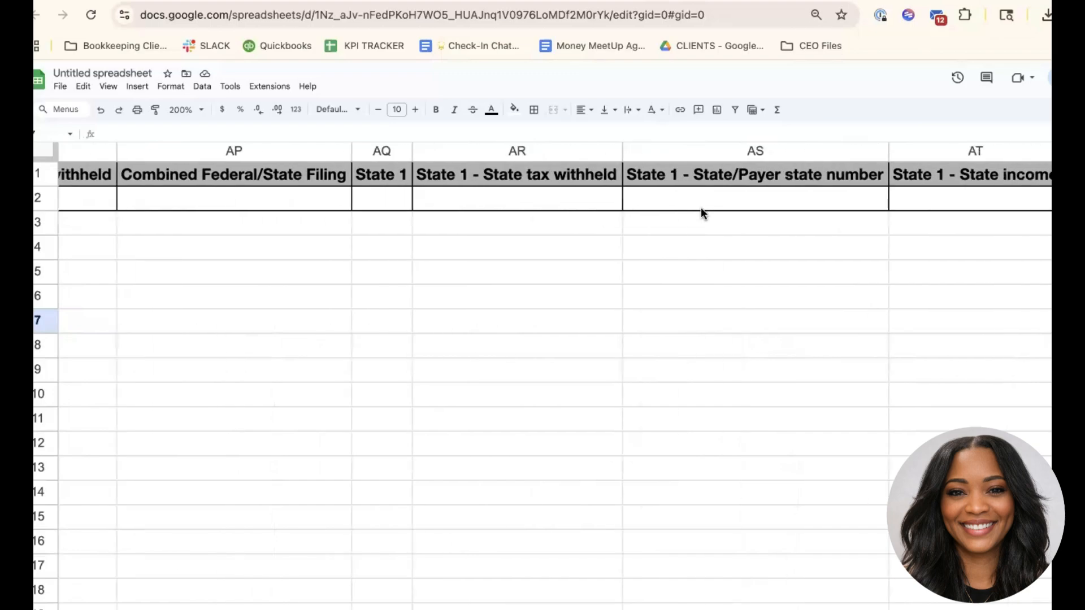
scroll(703, 213, right, 8)
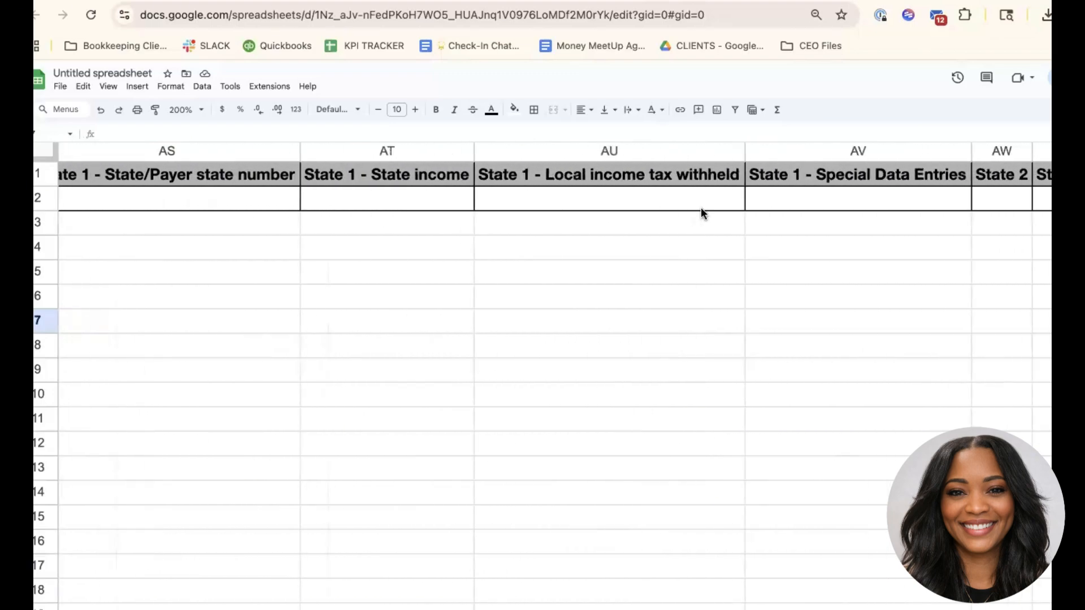
scroll(742, 207, right, 10)
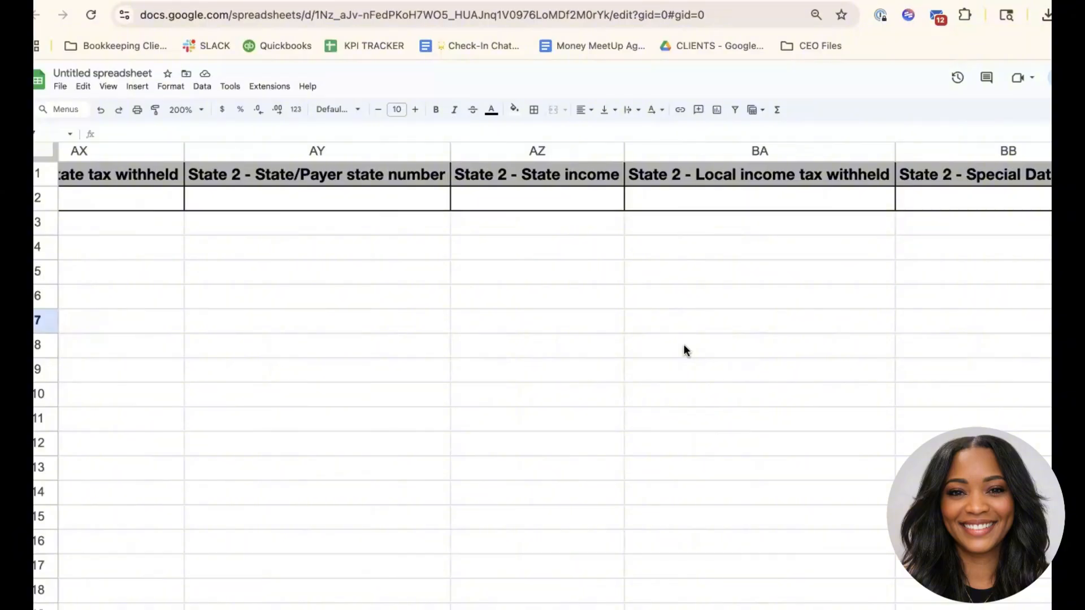
scroll(684, 346, left, 15)
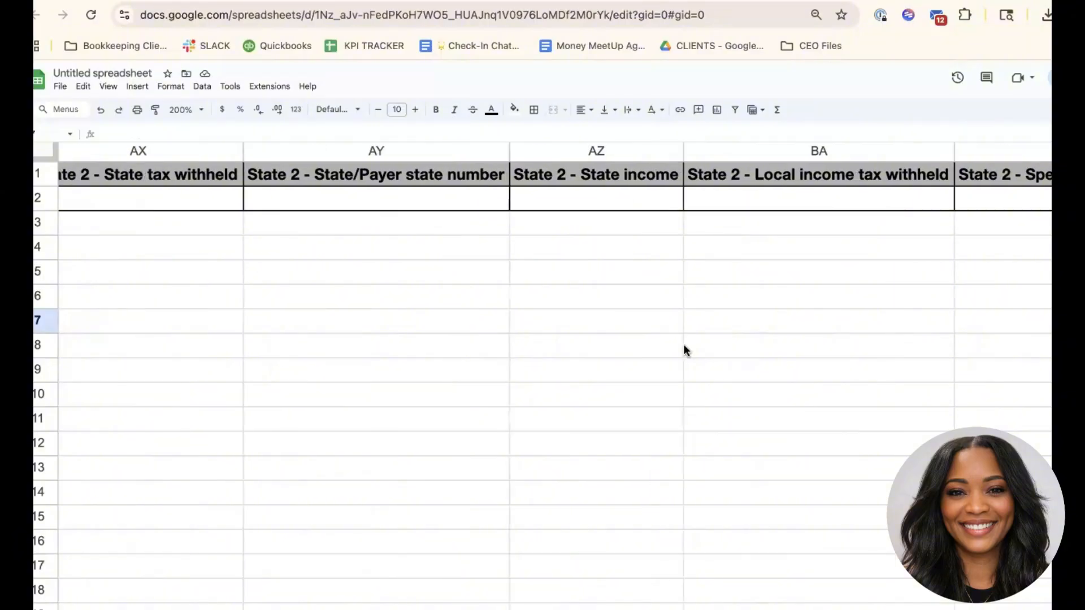
- Return to the payer columns at the beginning of the template's header row
scroll(683, 350, left, 20)
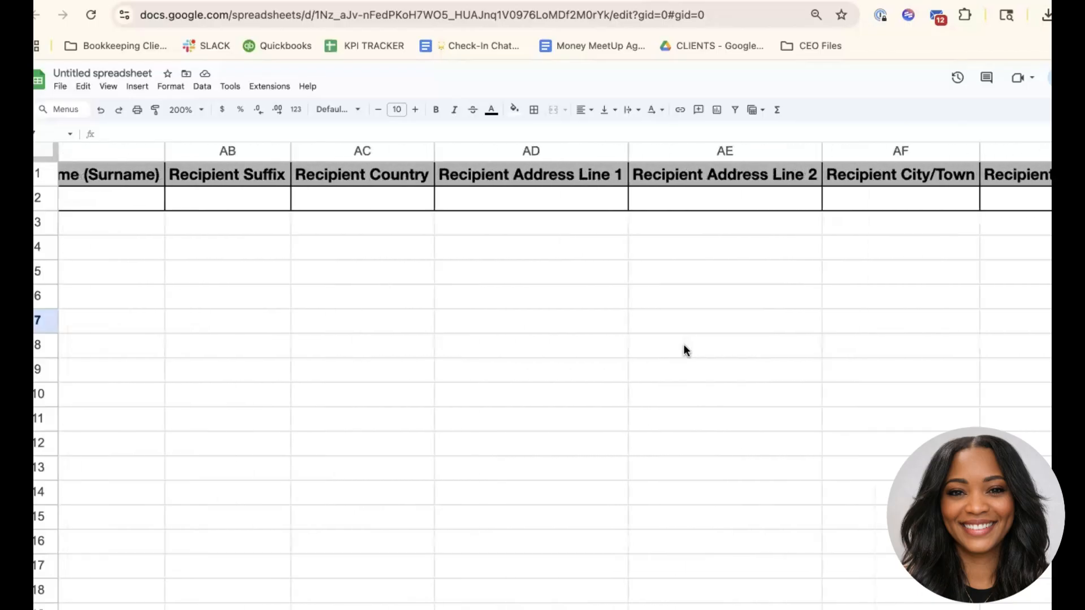
scroll(684, 350, left, 5)
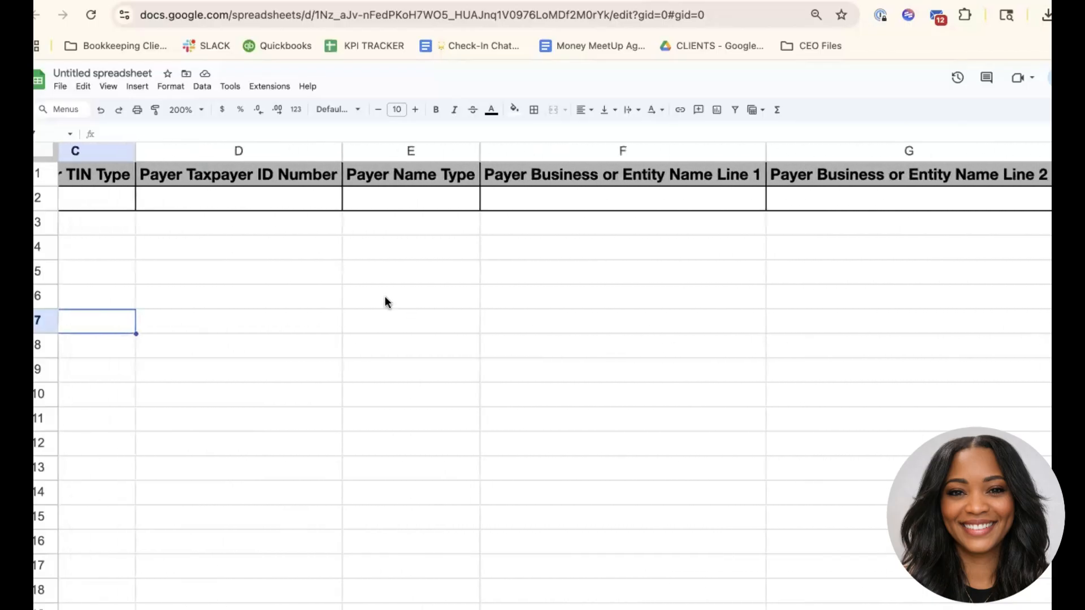
scroll(139, 209, left, 3)
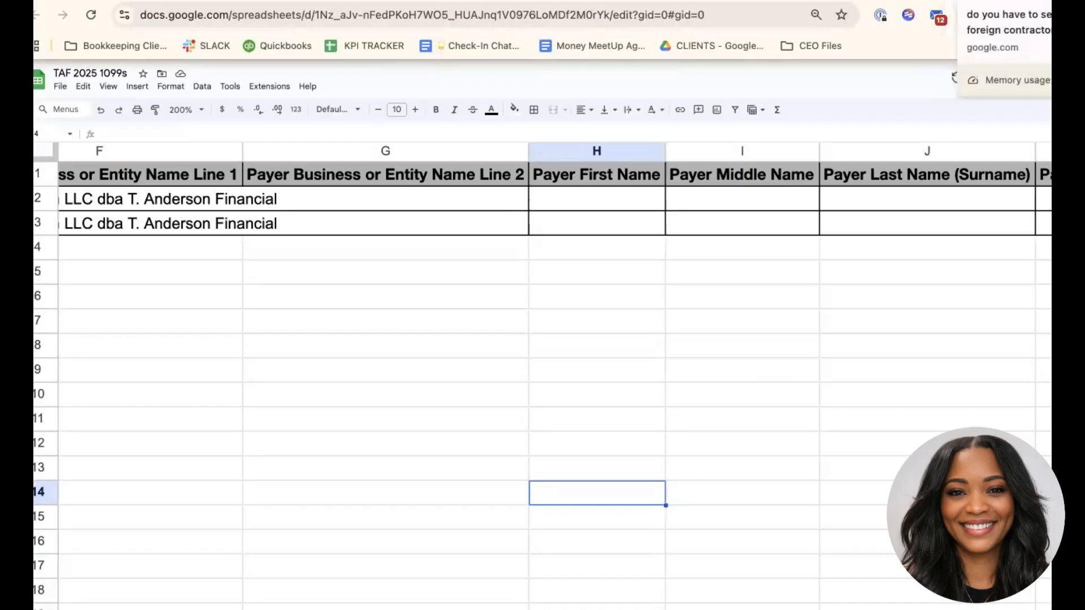
- Switch to the IRS Template Formatting Guidelines page and review the rules for TIN, name, address, state, city and ZIP/postal code fields
click(955, 1)
scroll(771, 291, up, 20)
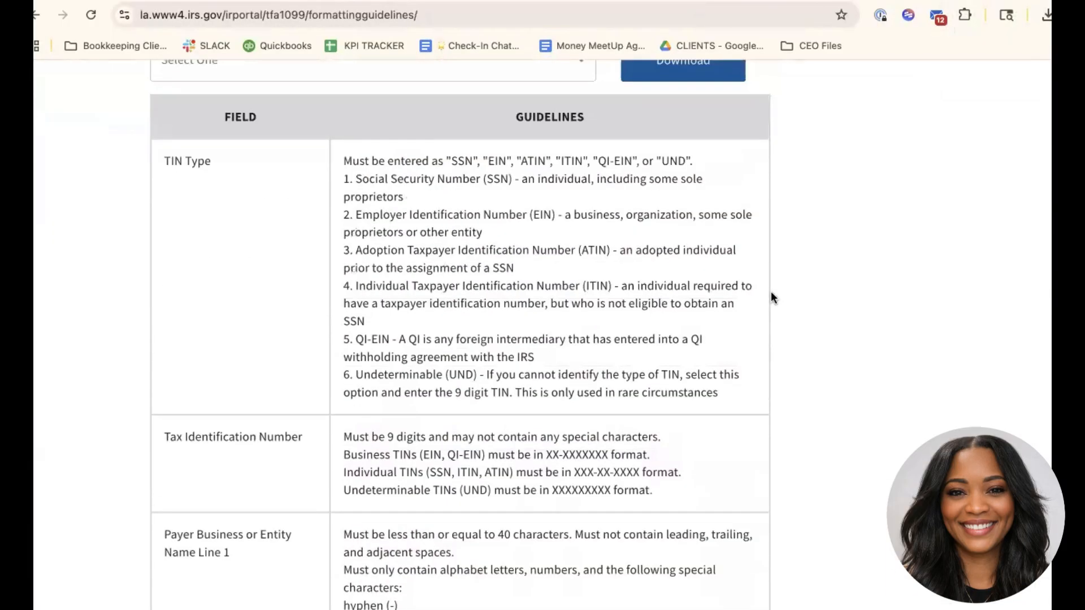
scroll(771, 290, up, 5)
scroll(771, 291, down, 7)
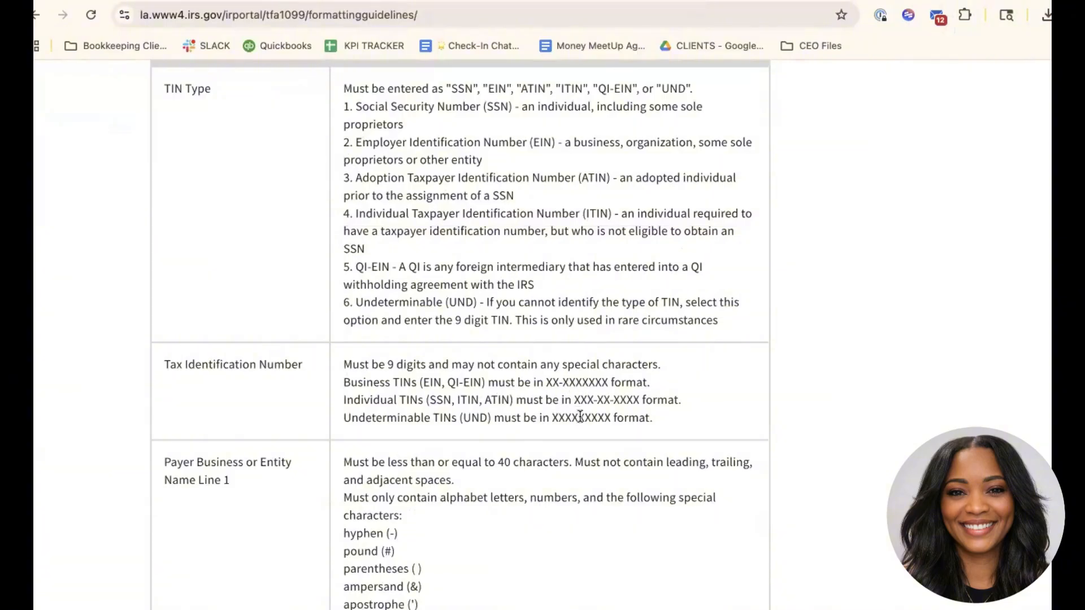
scroll(580, 416, down, 6)
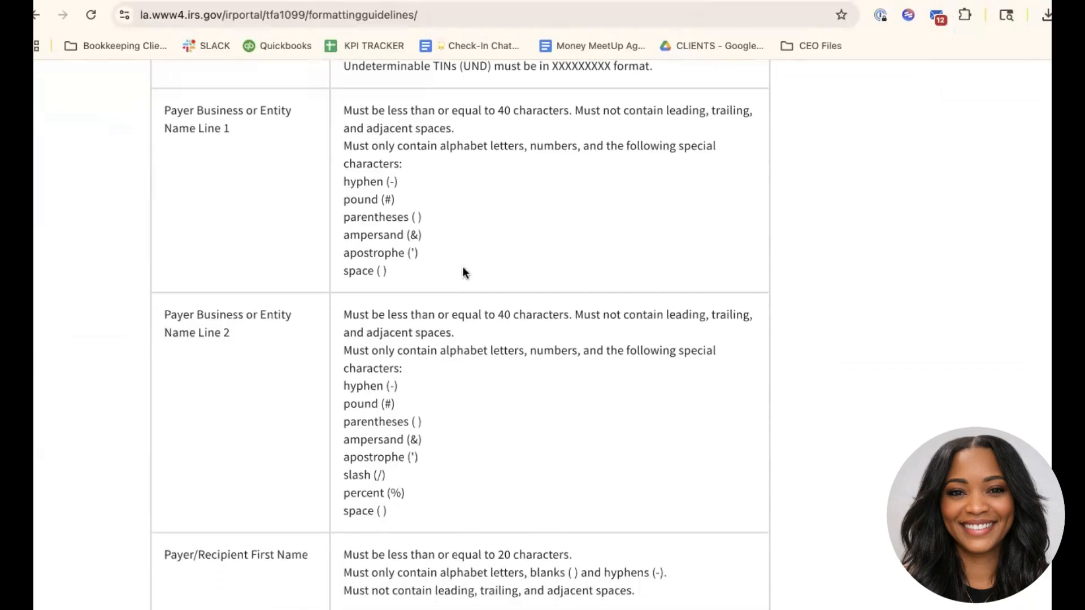
scroll(421, 445, down, 2)
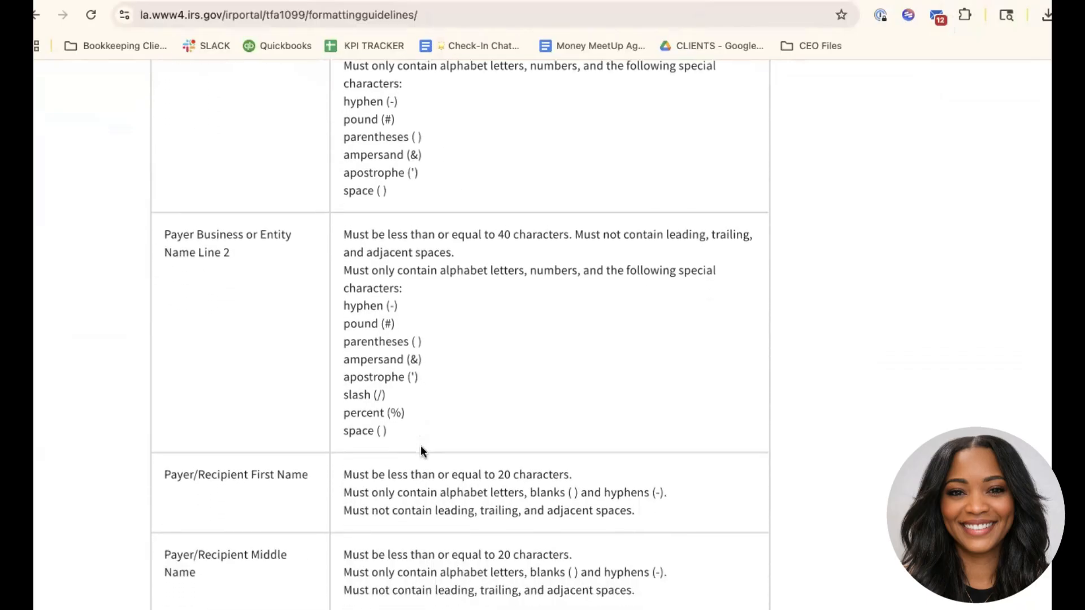
scroll(402, 390, down, 5)
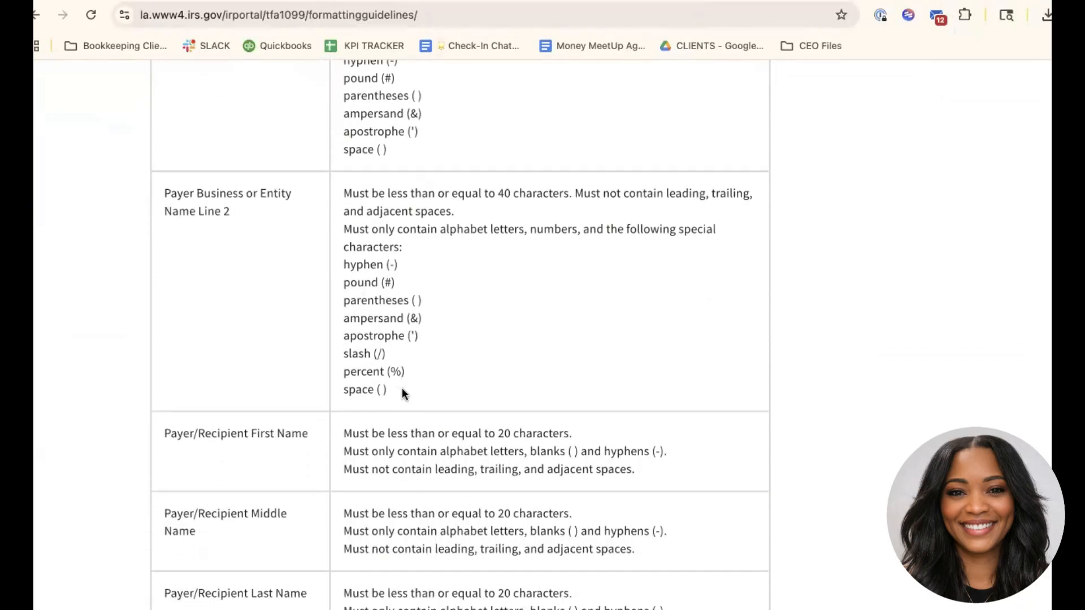
scroll(404, 390, down, 7)
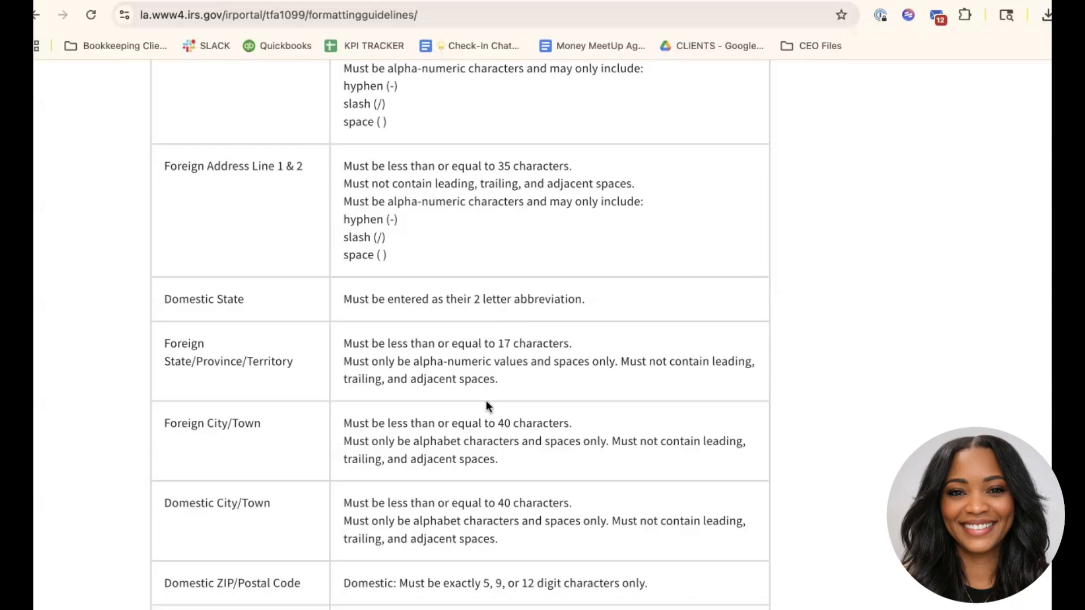
scroll(487, 406, down, 4)
- Choose 1099-NEC as the form type for the 2025 example file template on the guidelines page
scroll(486, 400, up, 20)
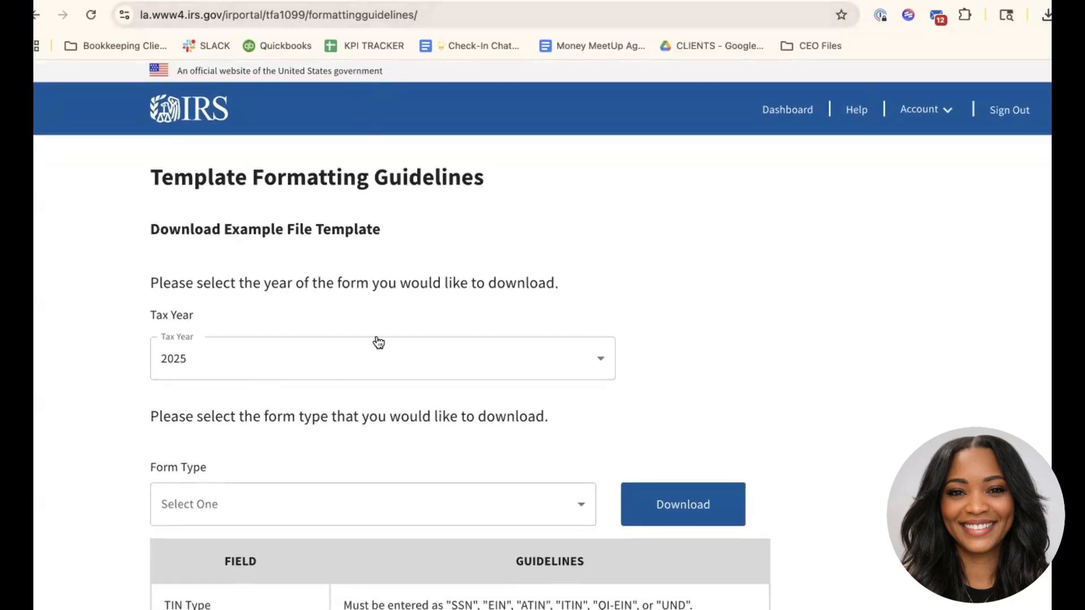
scroll(380, 347, down, 2)
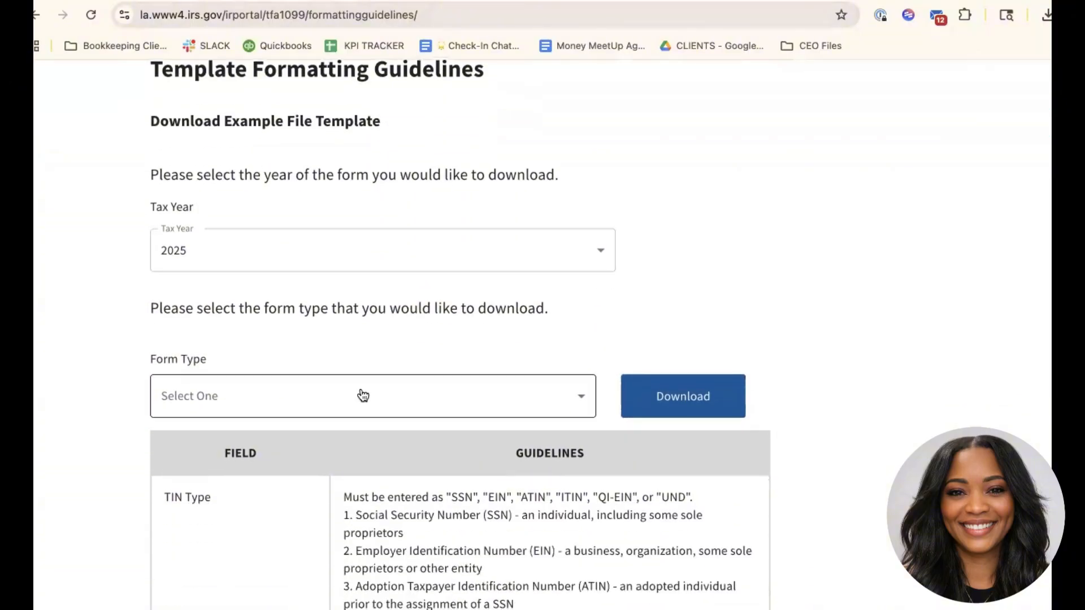
click(359, 396)
scroll(268, 559, down, 5)
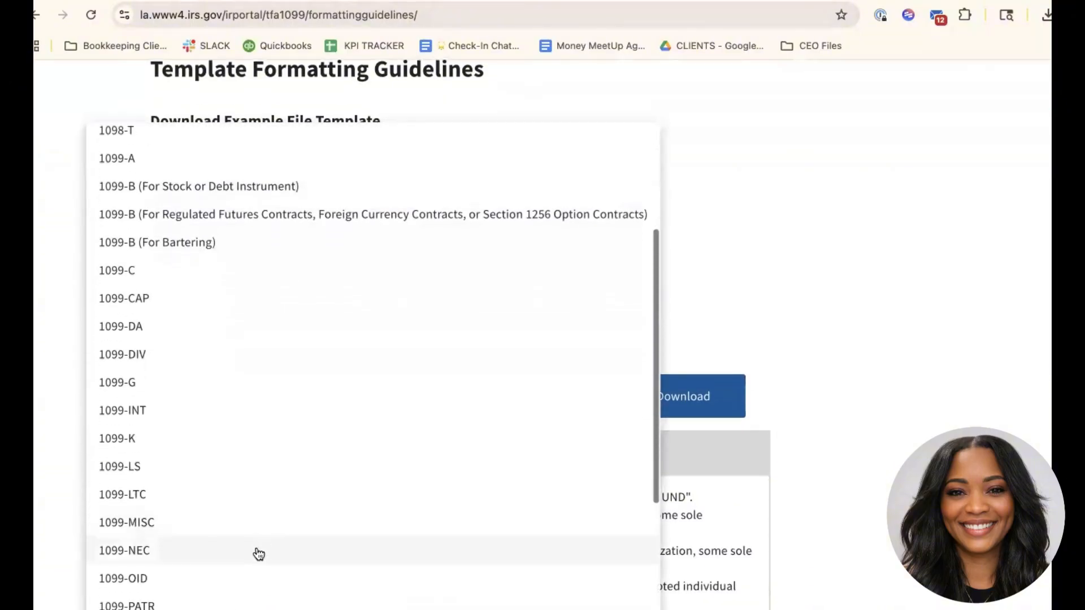
click(258, 553)
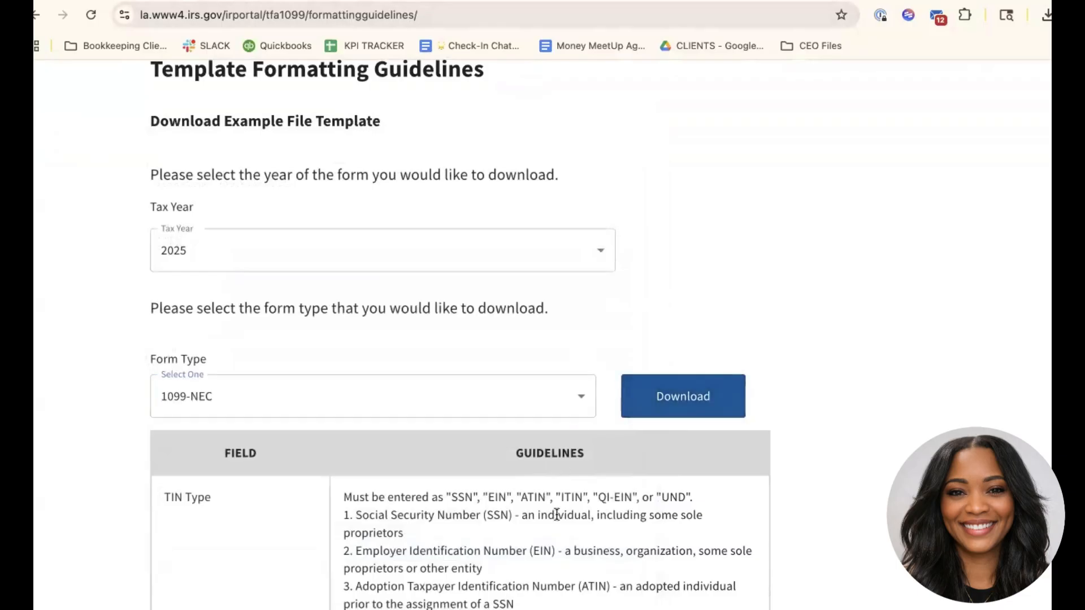
- Review the guidelines through the payment boxes and go back to the CSV File Upload page
scroll(557, 514, down, 8)
scroll(557, 514, down, 10)
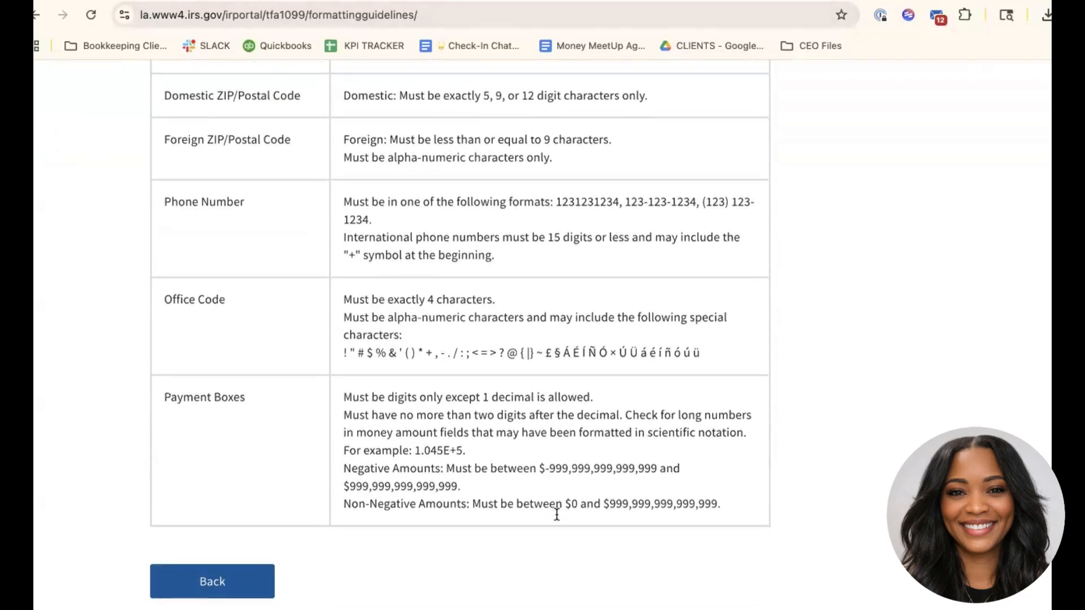
scroll(271, 593, up, 1)
click(270, 593)
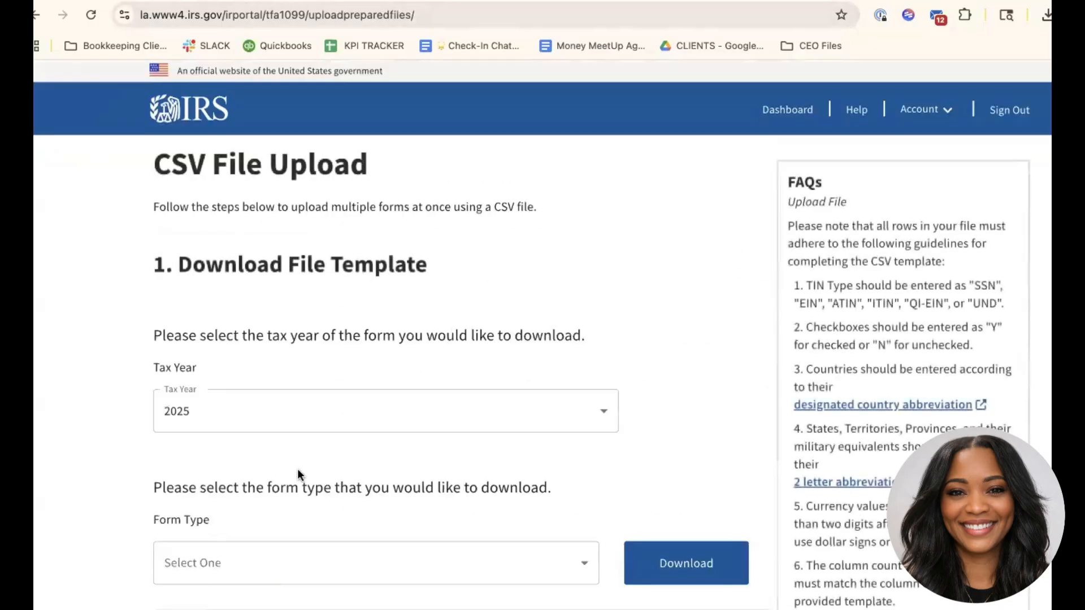
- Look through the form types offered for the template download on the CSV File Upload page
scroll(299, 475, down, 2)
scroll(298, 475, down, 3)
click(293, 339)
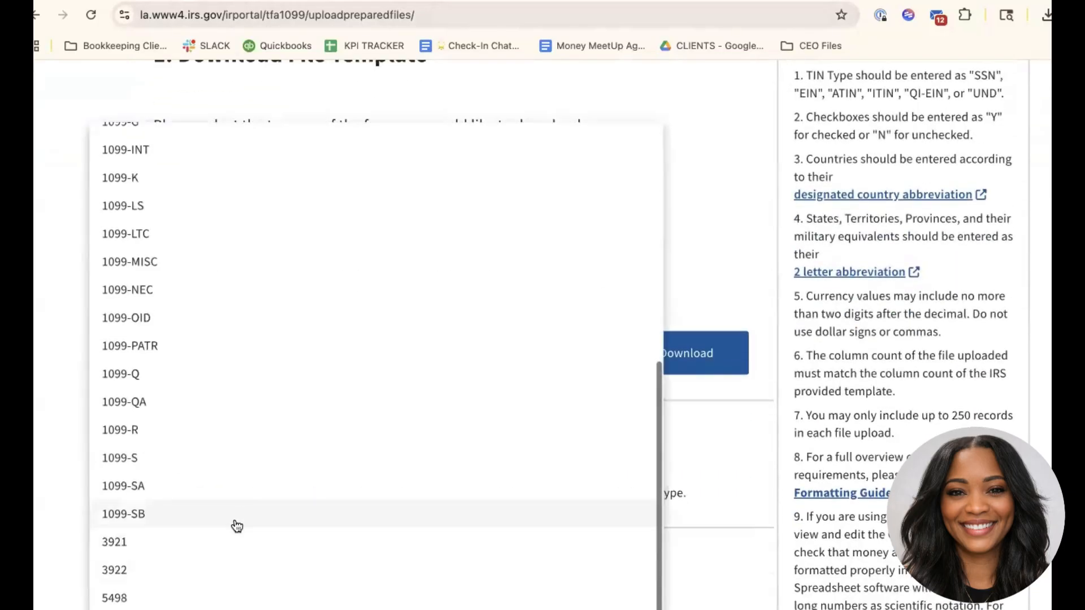
scroll(237, 526, down, 1)
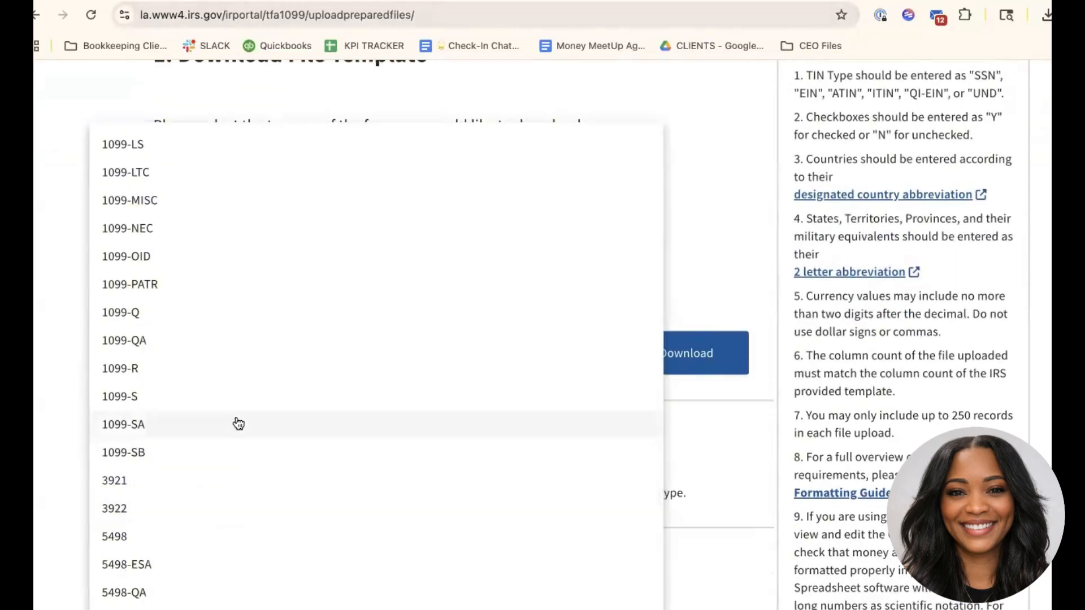
scroll(239, 424, up, 3)
scroll(238, 422, up, 2)
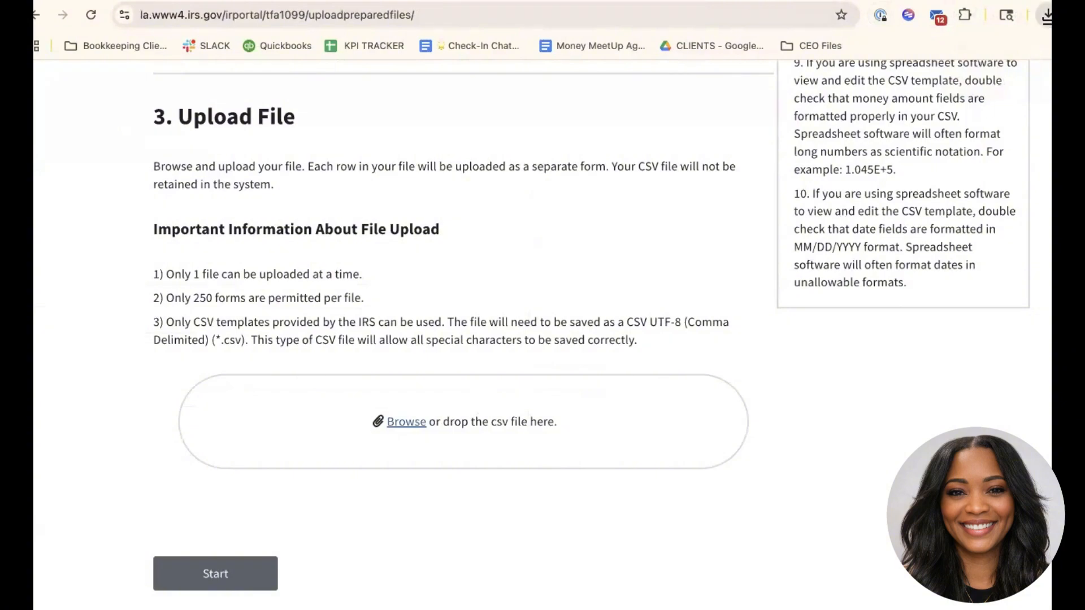
- Upload the downloaded file TAF 2025 1099s - Sheet1.csv in the Upload File section
click(1047, 15)
drag(782, 232, 565, 444)
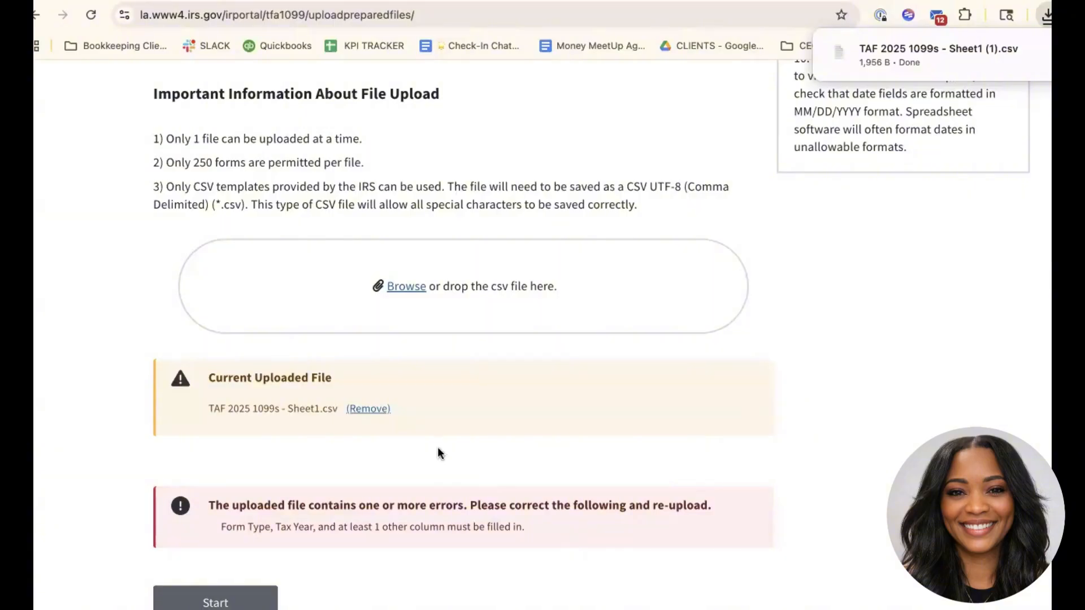
- Replace the current uploaded file with TAF 2025 1099s - Sheet1 (1).csv from the recent downloads
click(368, 408)
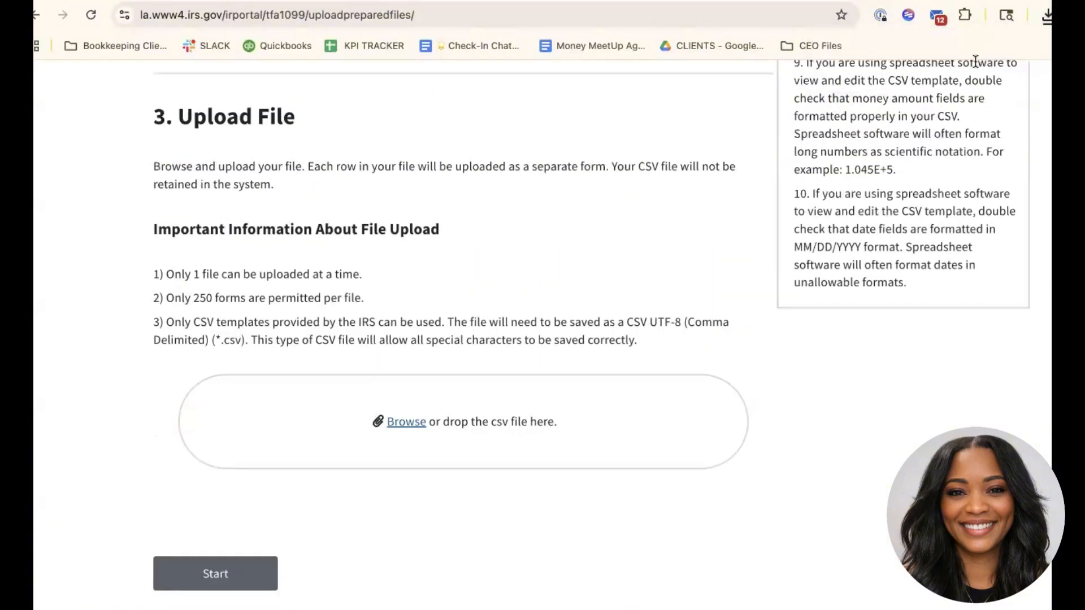
click(1047, 15)
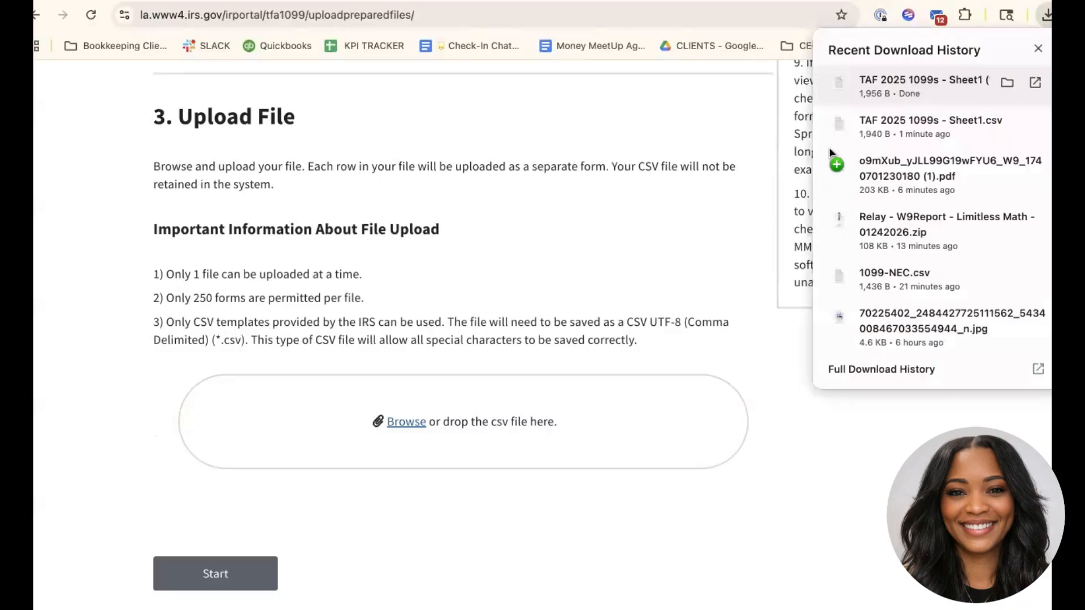
drag(829, 147, 486, 421)
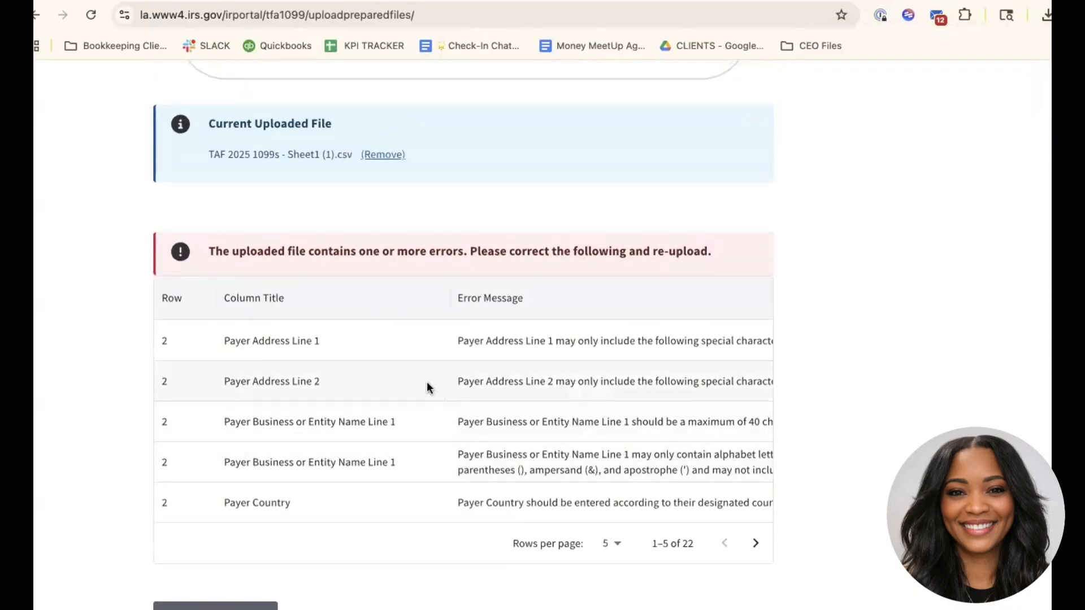
- Read the full error messages on the first page of the uploaded file's error table
scroll(362, 299, right, 3)
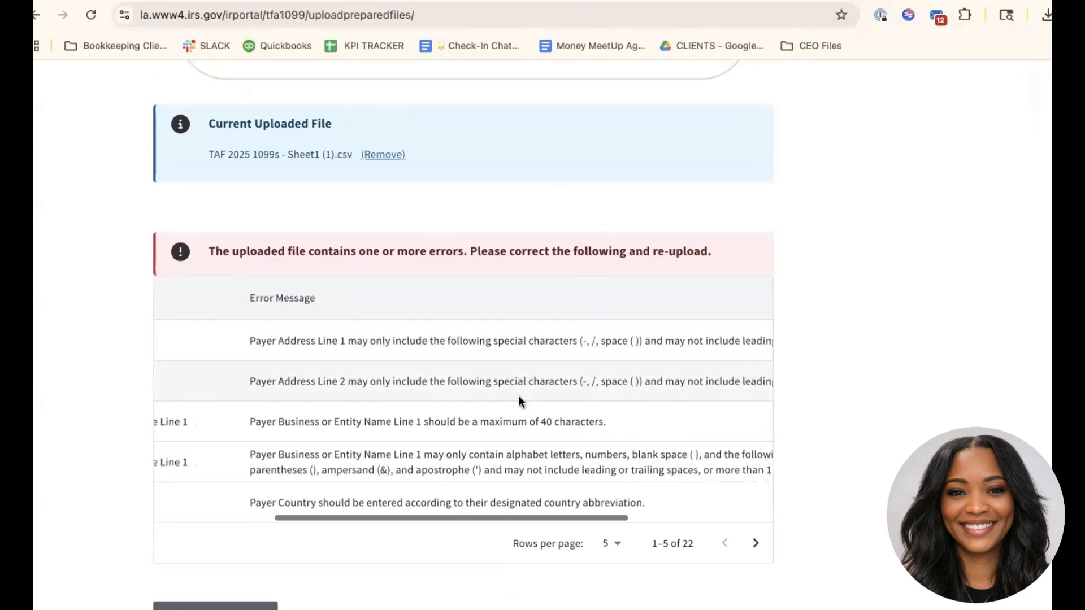
scroll(626, 486, left, 5)
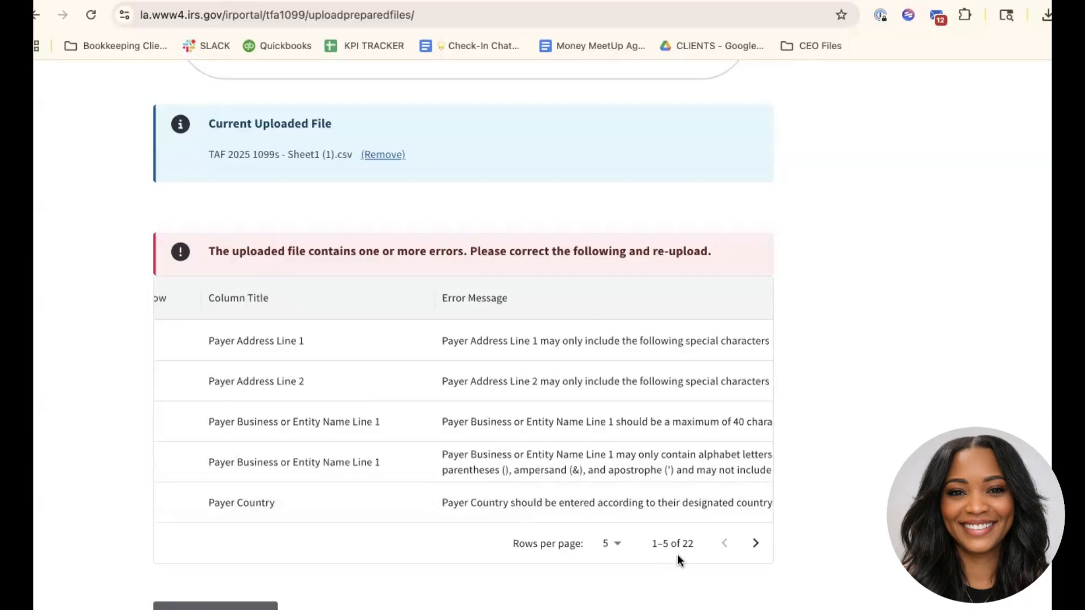
scroll(604, 458, right, 6)
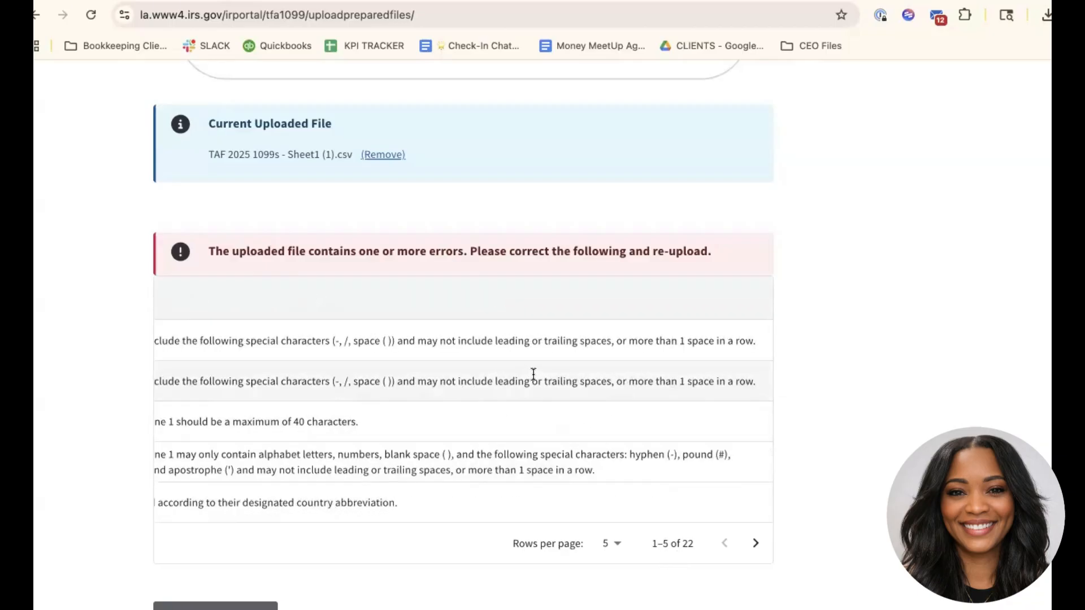
scroll(533, 374, left, 6)
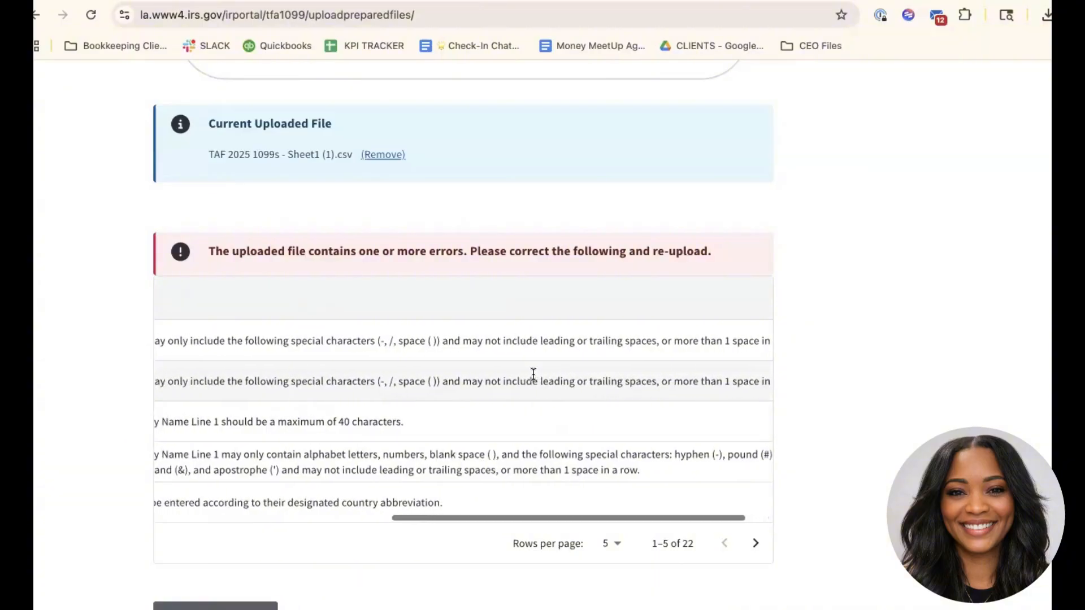
scroll(547, 375, left, 5)
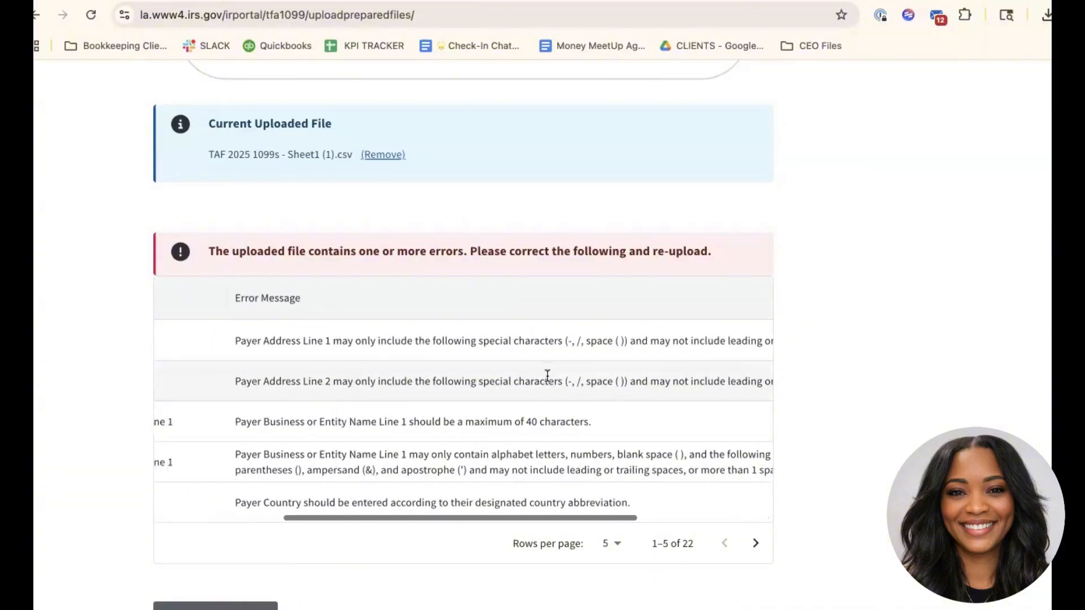
scroll(652, 378, up, 2)
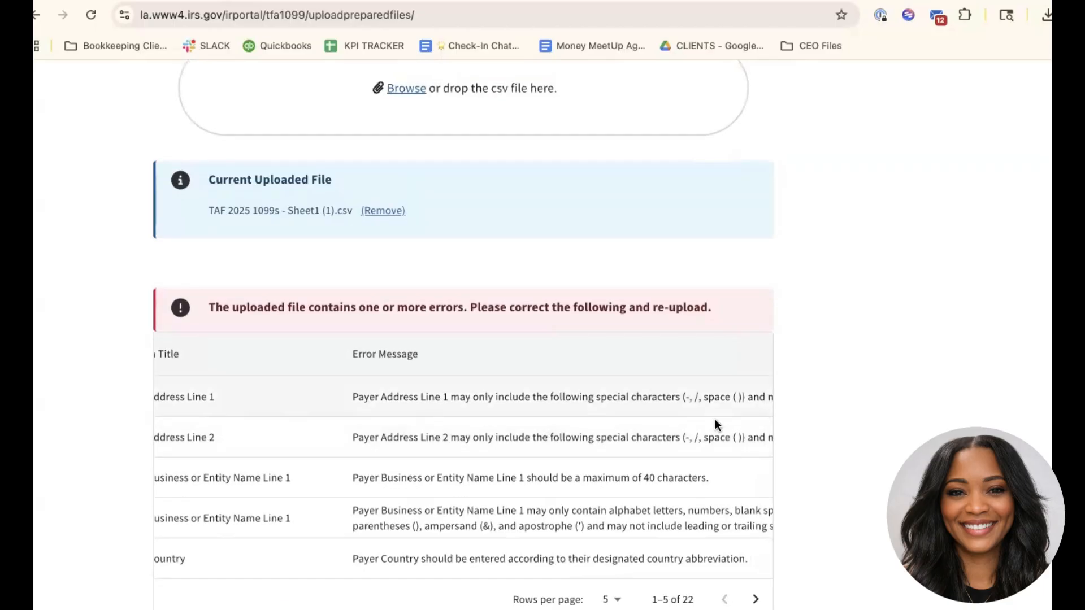
scroll(718, 476, down, 3)
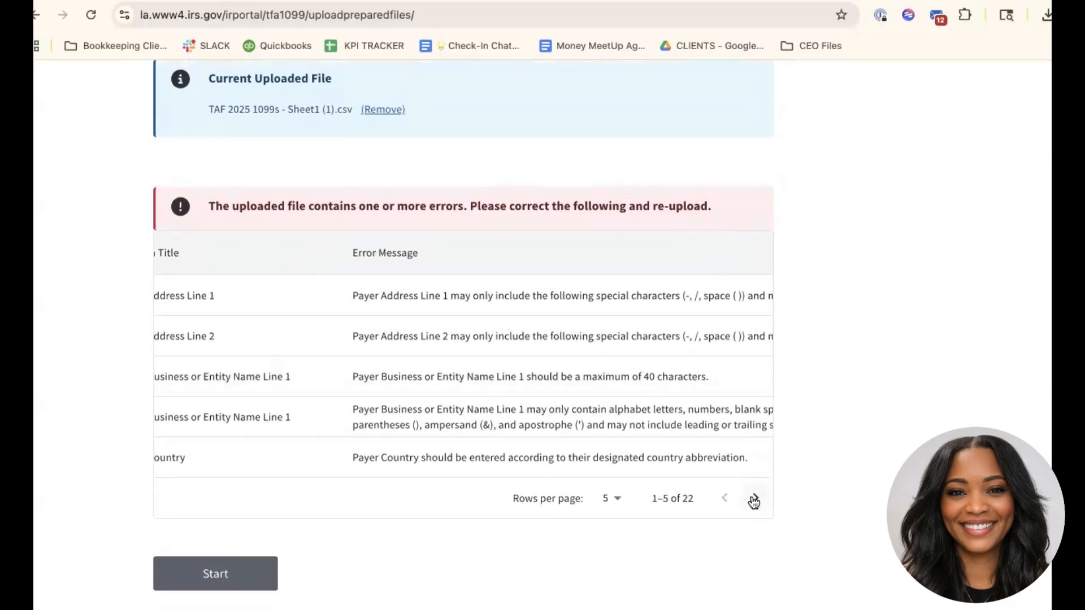
- Read the second page of upload errors and advance to the third page
click(754, 498)
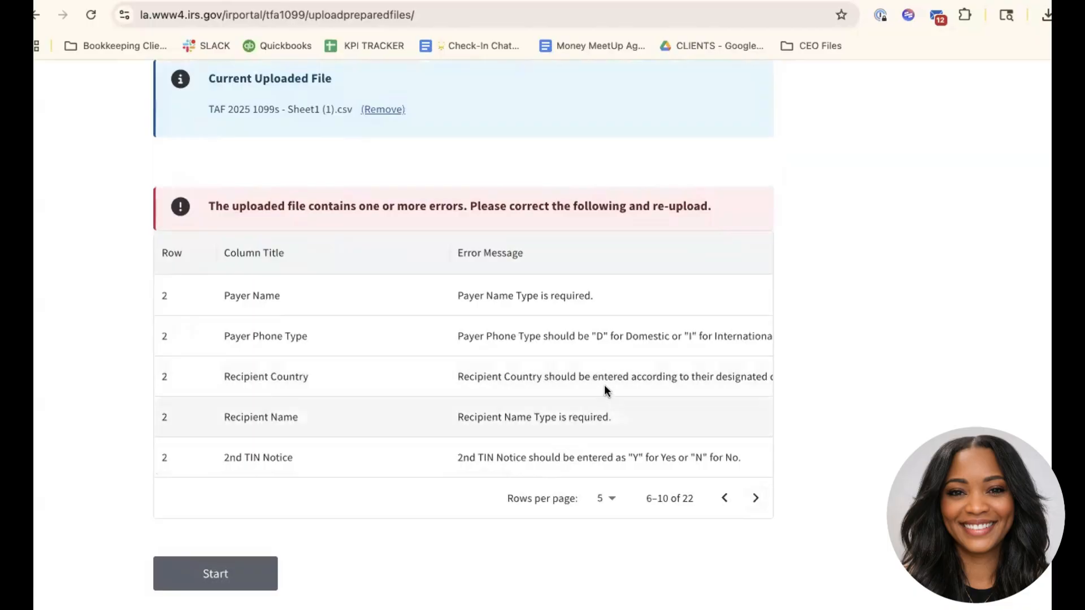
scroll(568, 349, right, 2)
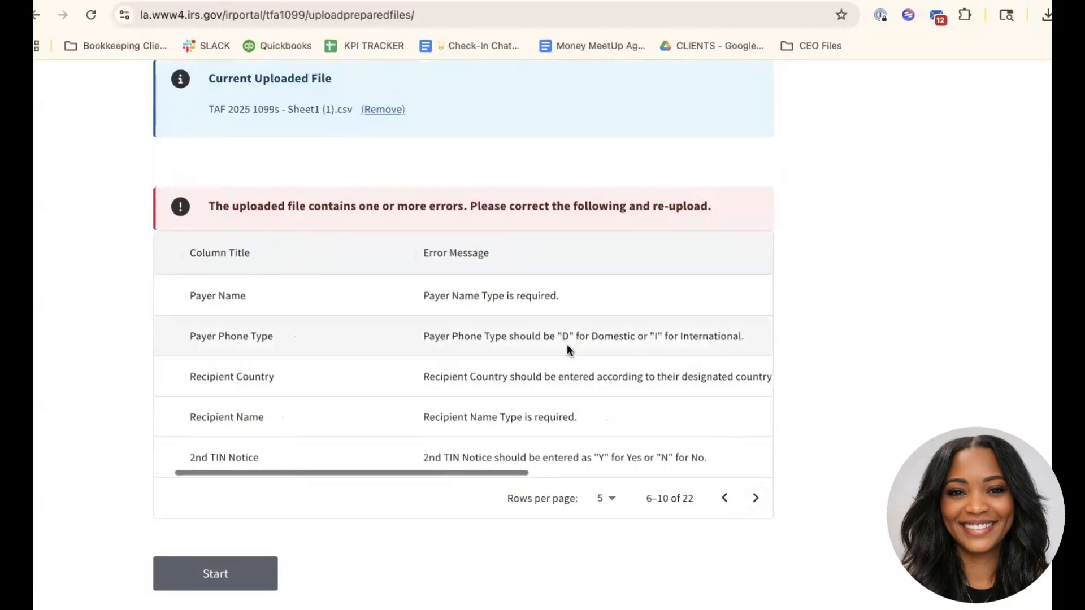
scroll(567, 345, left, 2)
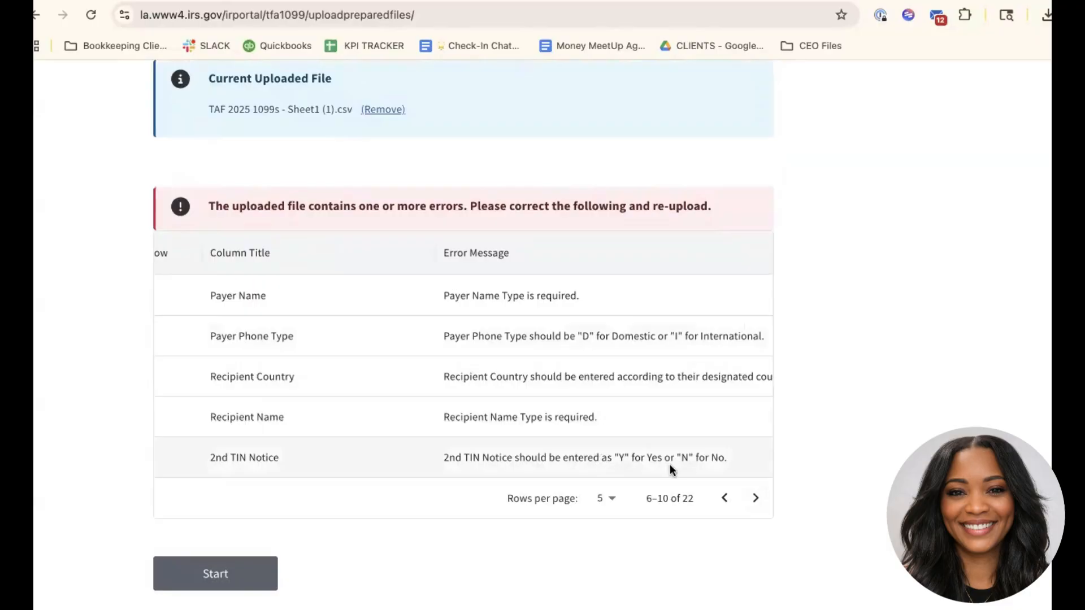
click(755, 500)
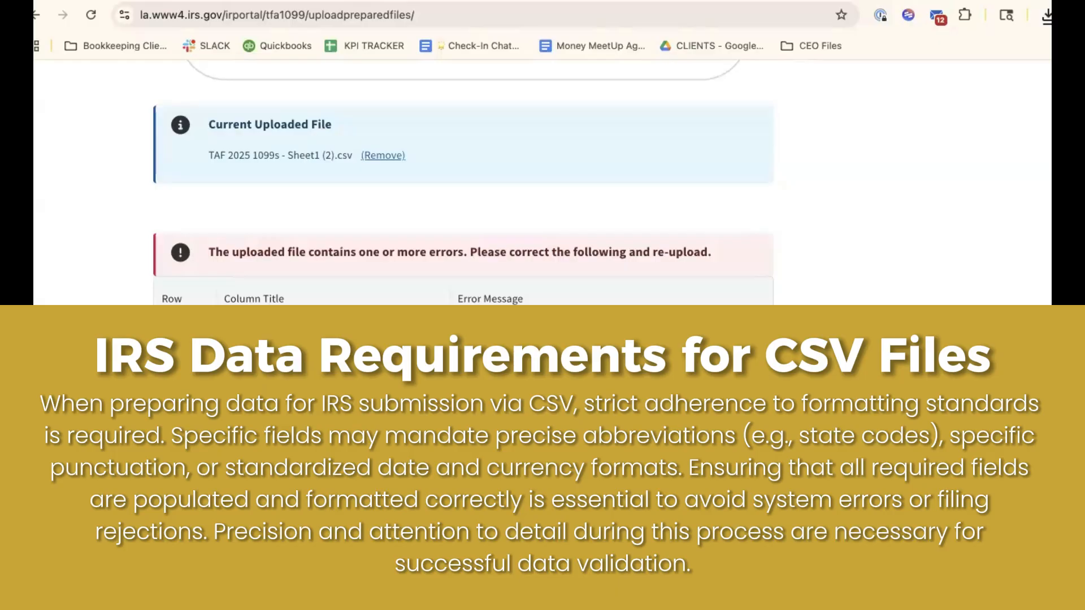
- Check the error table for TAF 2025 1099s - Sheet1 (2).csv and return to the file upload area
scroll(464, 297, right, 1)
scroll(463, 296, up, 1)
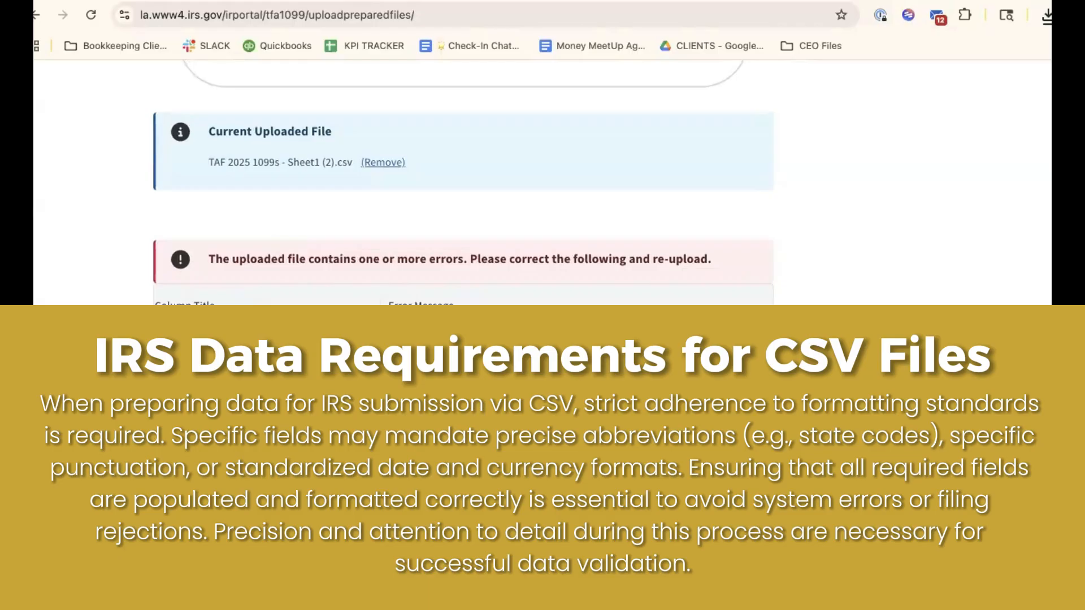
scroll(464, 181, up, 10)
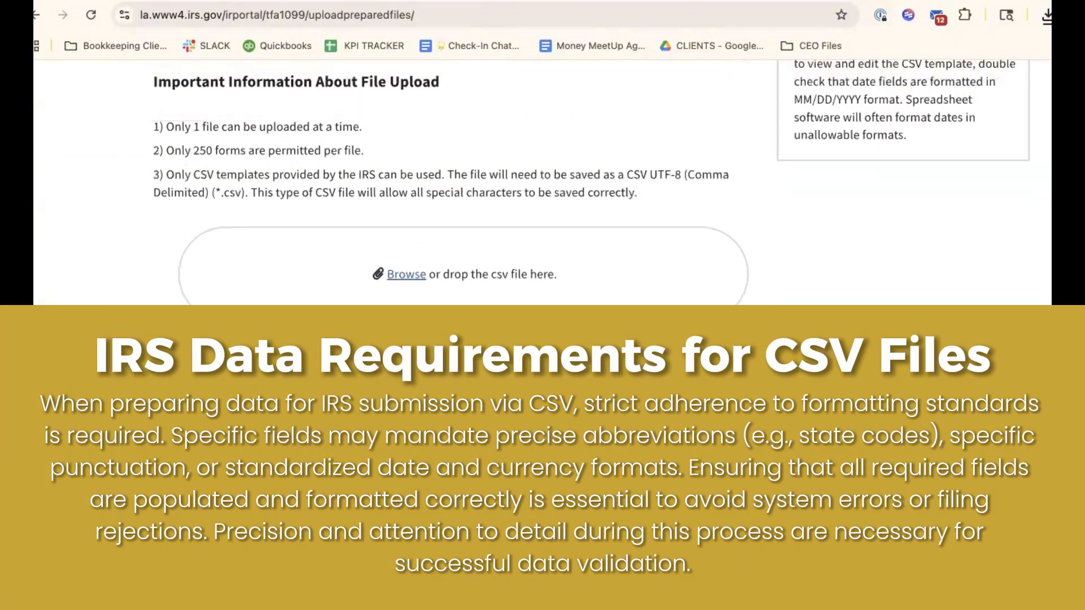
- Review the CSV template formatting guidelines and the second page of errors reported for TAF 2025 1099s - Sheet1 (2).csv
scroll(893, 202, up, 5)
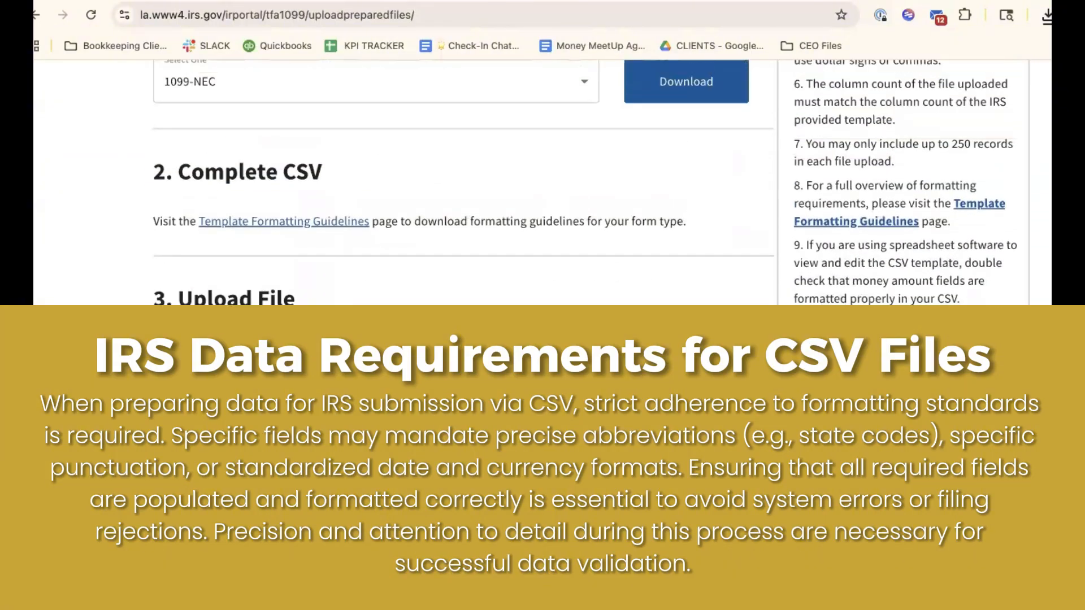
scroll(893, 170, up, 2)
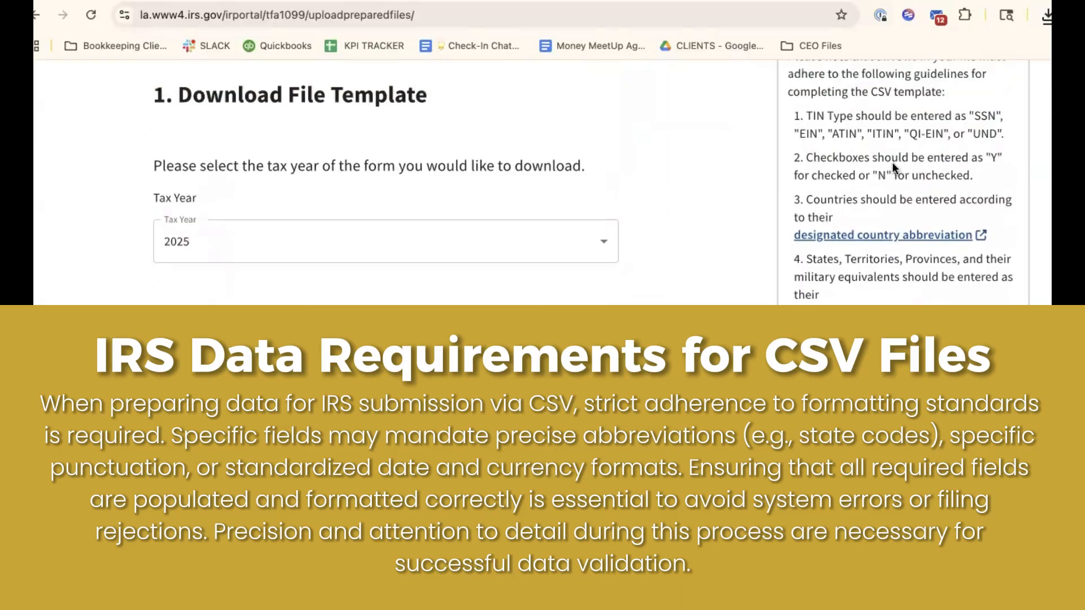
scroll(893, 163, down, 6)
scroll(893, 162, down, 3)
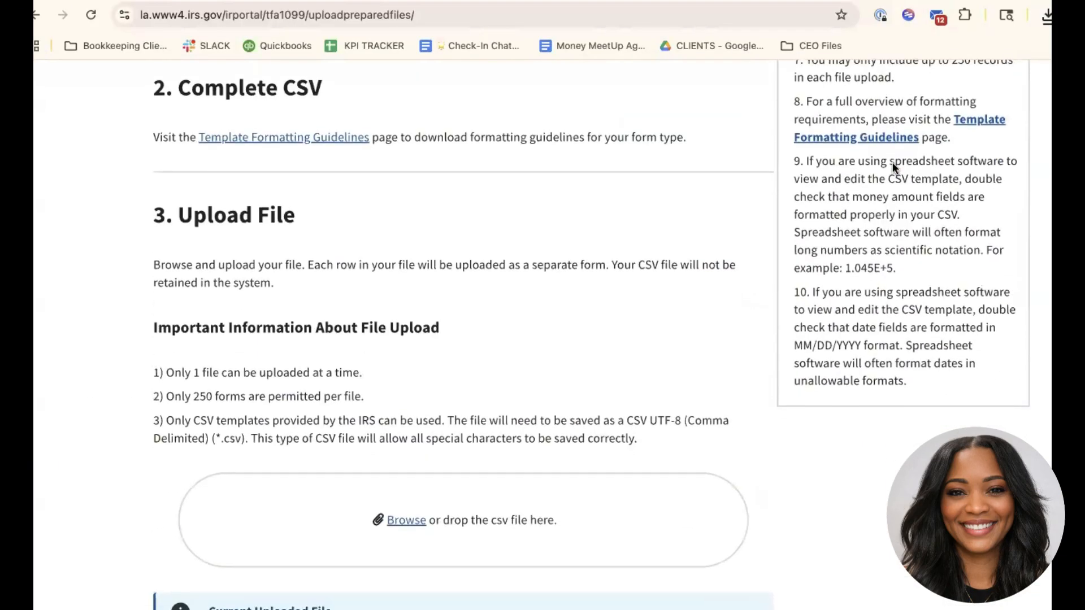
scroll(894, 159, down, 8)
scroll(902, 144, down, 3)
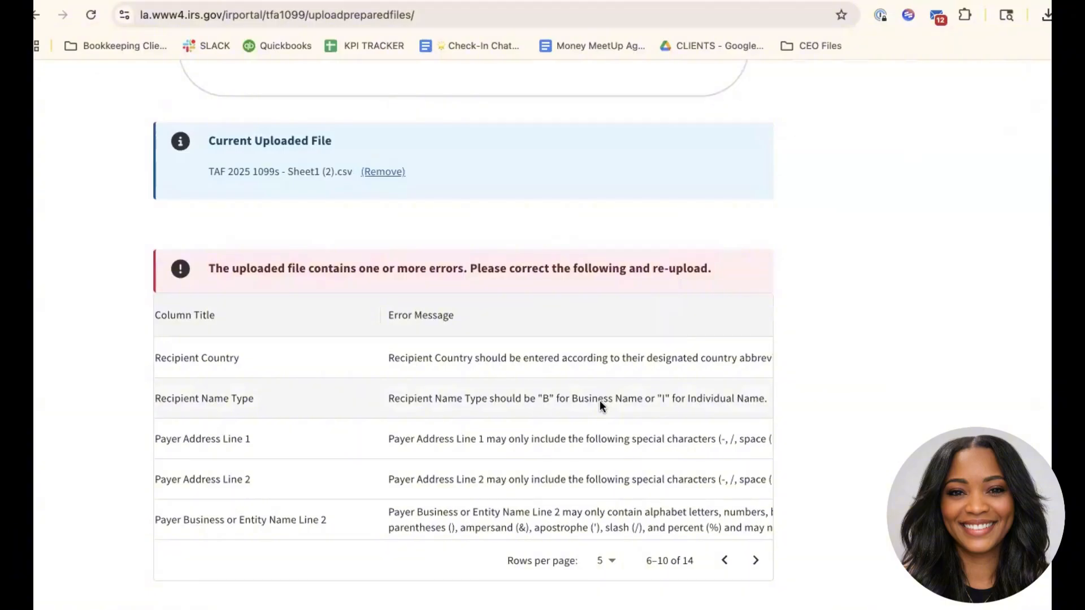
scroll(568, 485, left, 2)
scroll(568, 485, down, 1)
- Look up the United States of America in the IRS designated country abbreviation list and return to the upload page
scroll(567, 485, up, 15)
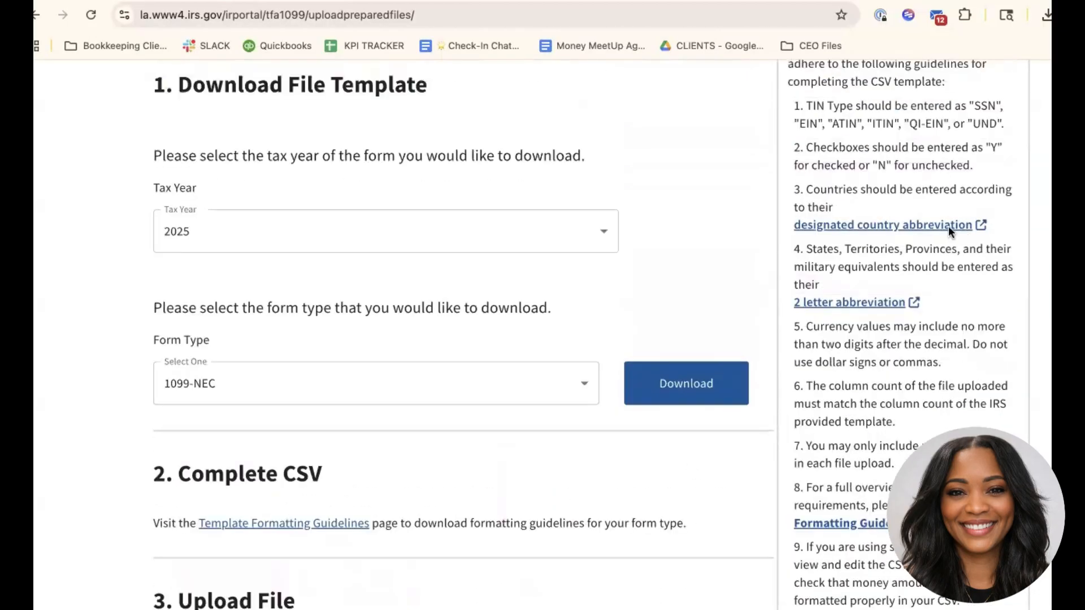
click(962, 225)
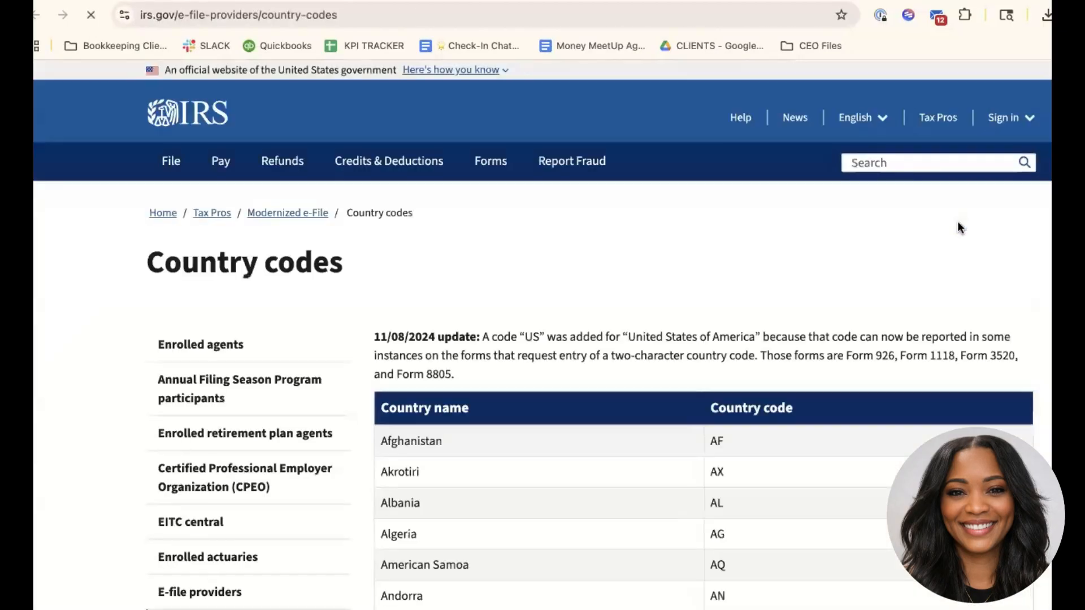
scroll(842, 359, down, 7)
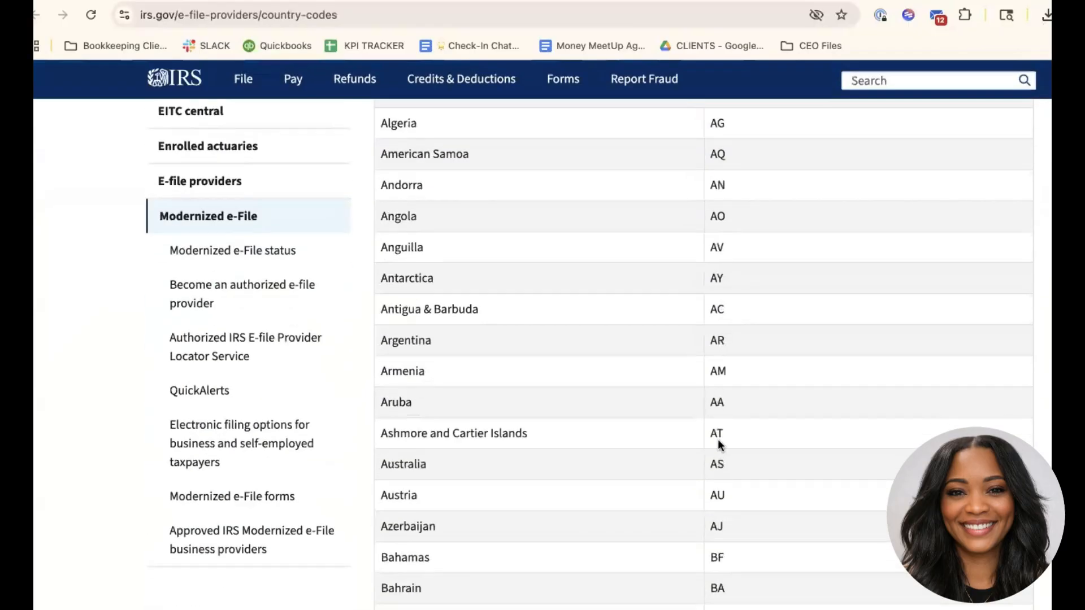
scroll(750, 484, down, 20)
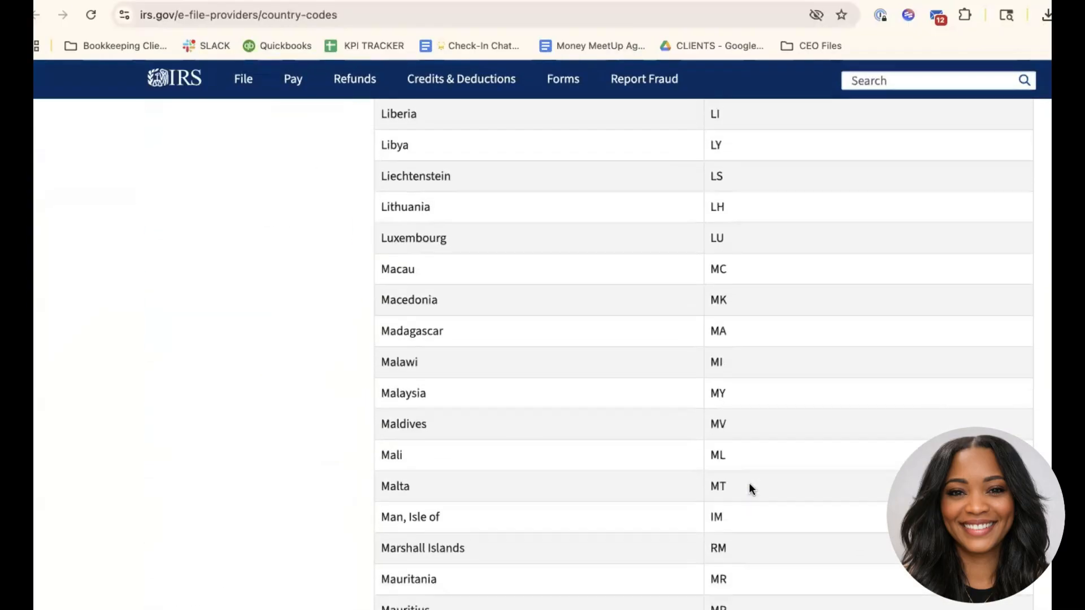
scroll(748, 483, down, 20)
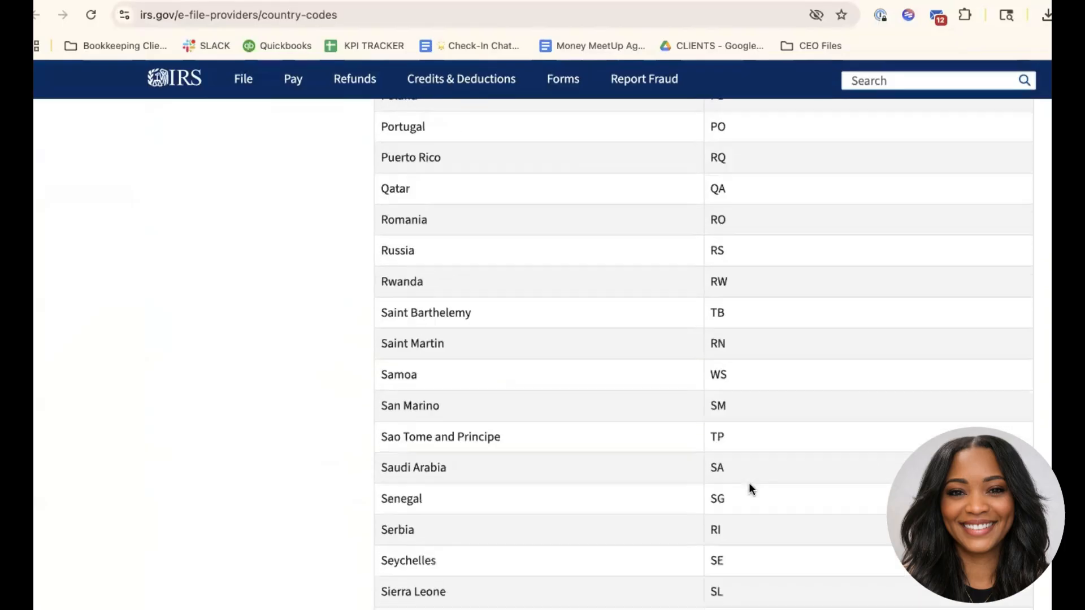
scroll(749, 482, down, 20)
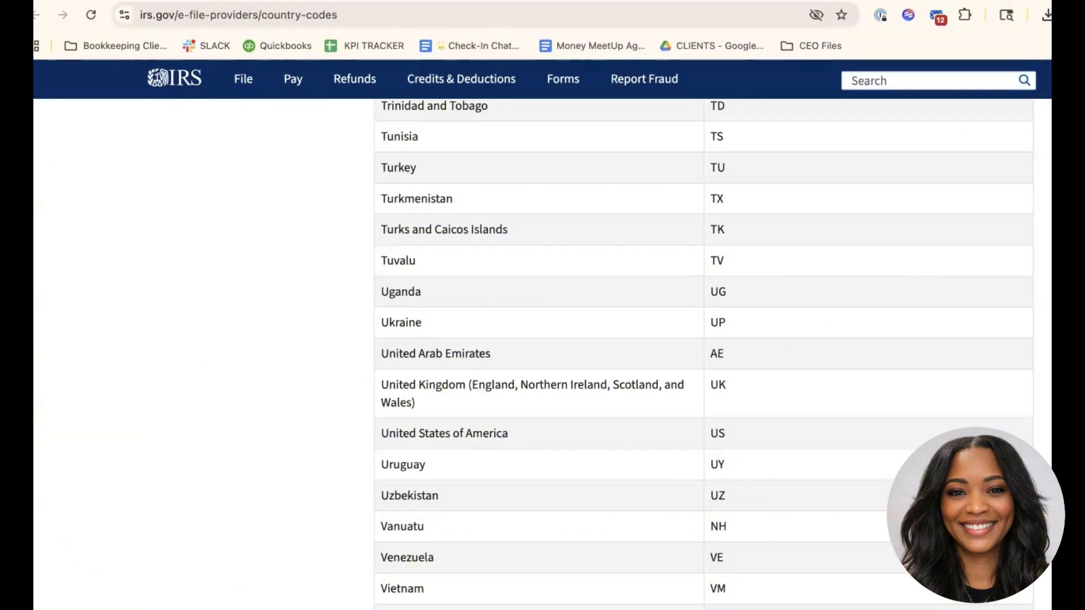
click(936, 3)
- Replace the current uploaded file with TAF 2025 1099s - Sheet1 (3).csv from the recent downloads
scroll(691, 376, down, 2)
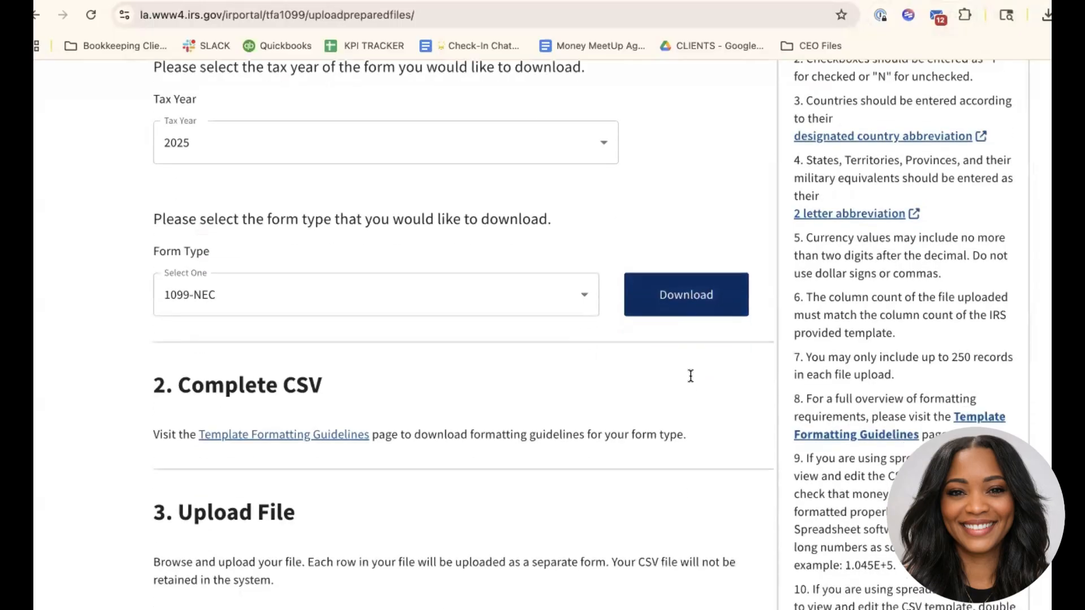
scroll(691, 376, down, 10)
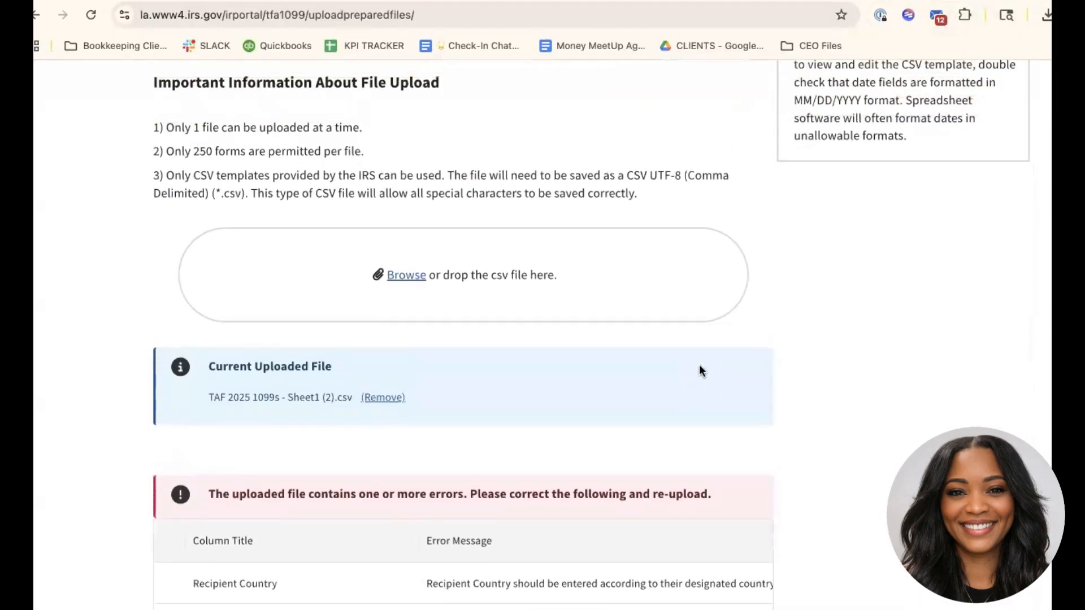
click(376, 398)
click(1046, 15)
drag(955, 77, 517, 419)
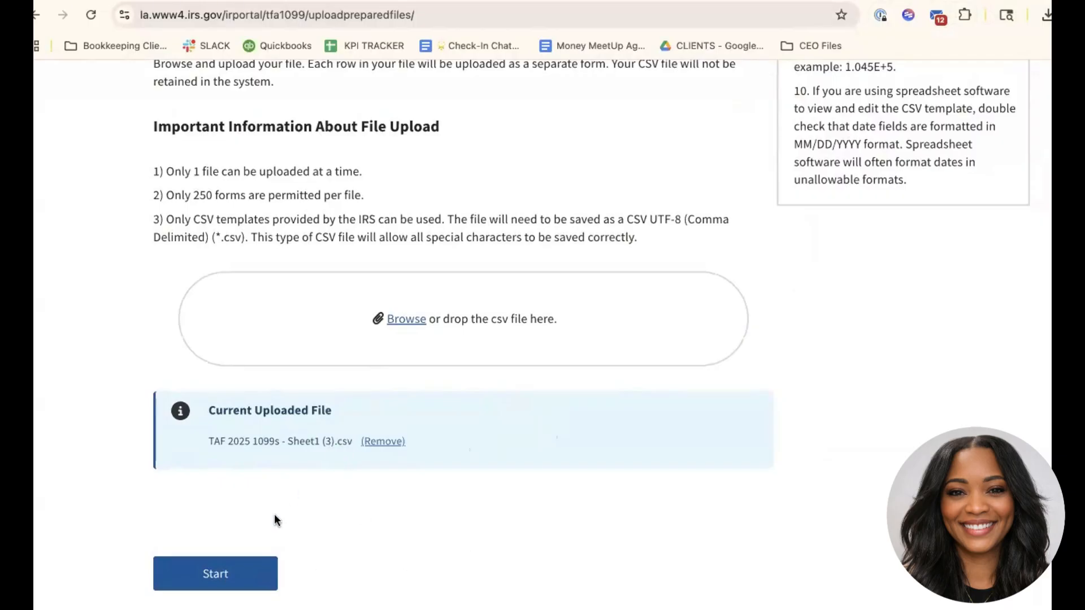
- Start processing the uploaded file and add all its rows as new form records, confirming the record creation
click(235, 574)
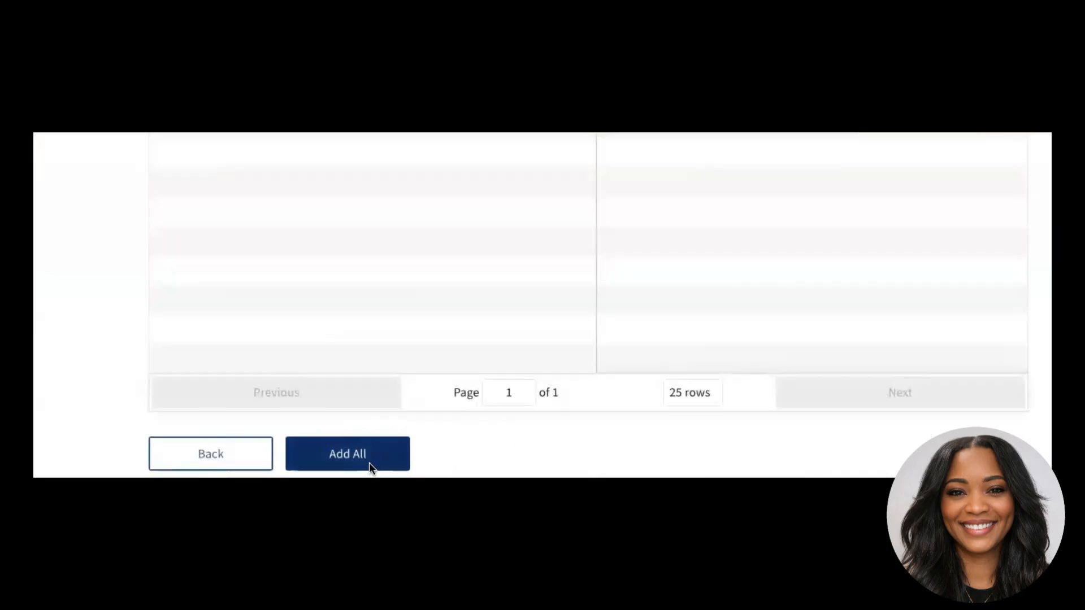
click(368, 463)
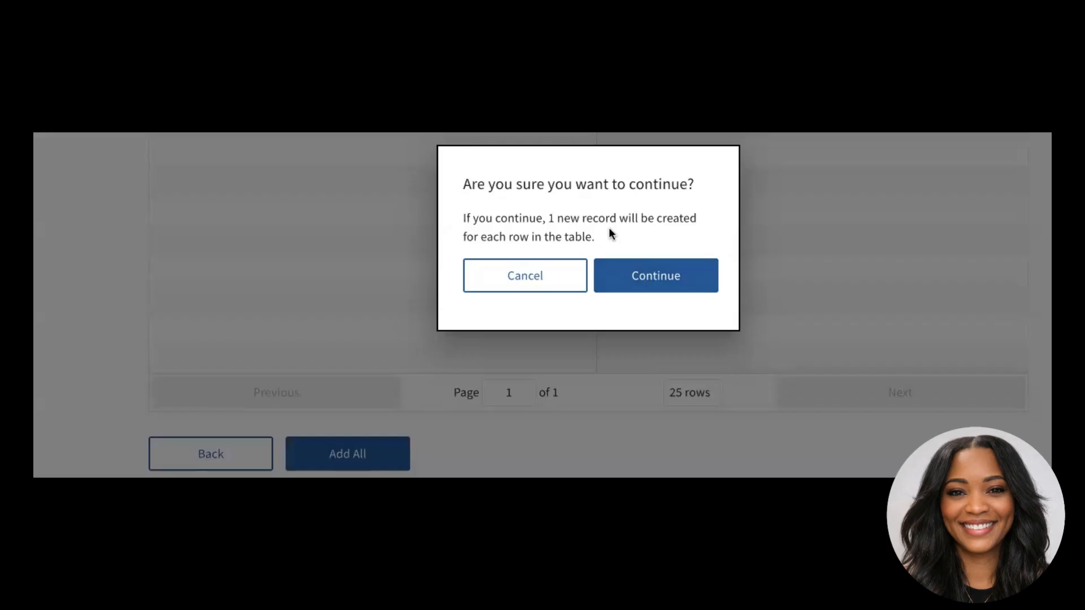
click(625, 276)
scroll(579, 140, up, 2)
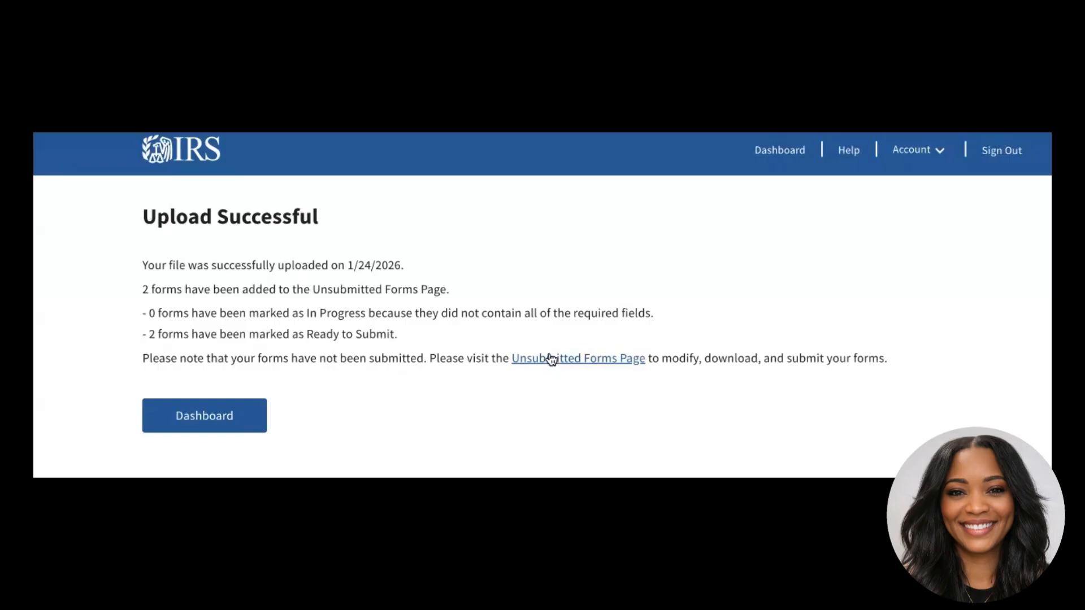
- Open the Unsubmitted Forms page and select all the listed forms
click(578, 359)
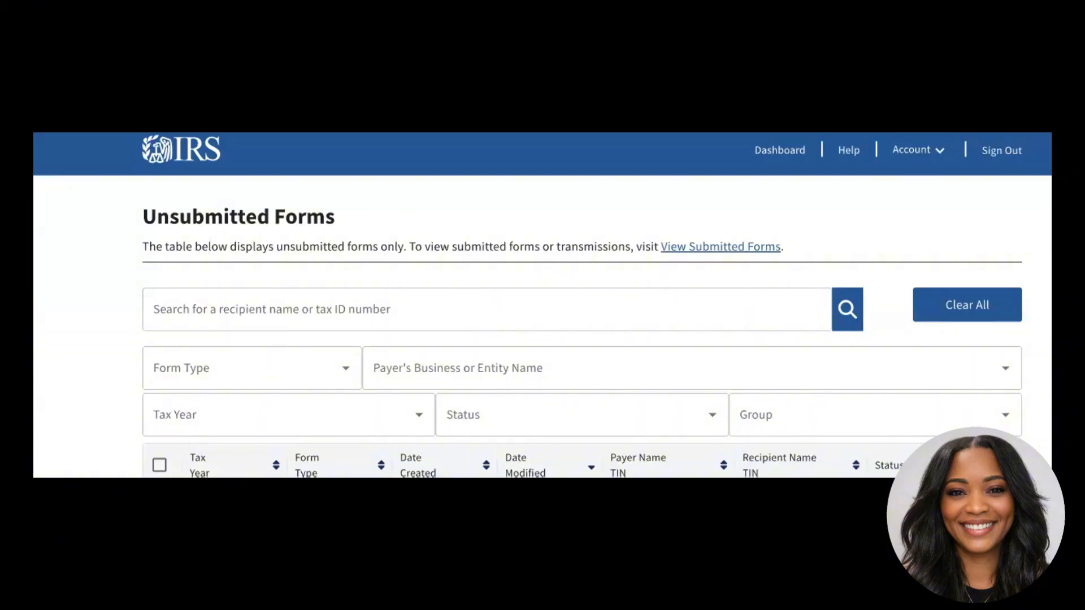
click(899, 465)
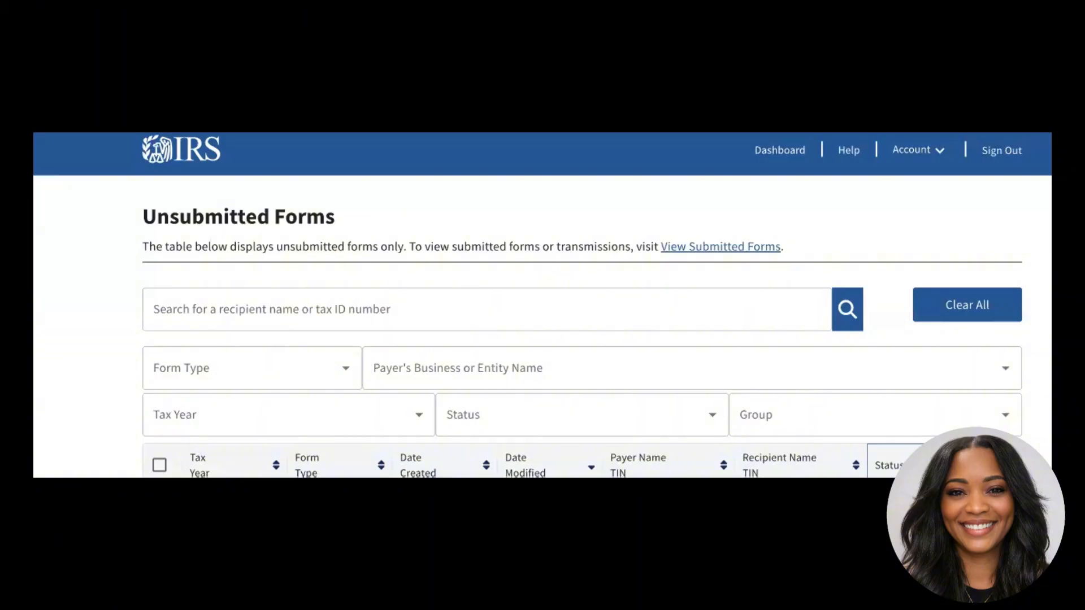
click(845, 475)
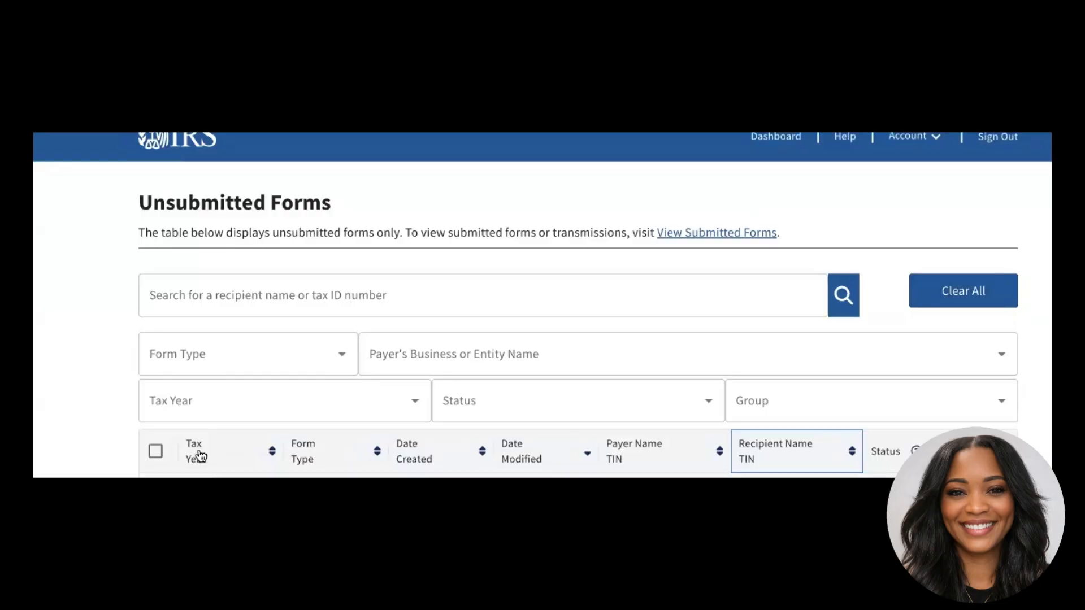
click(158, 453)
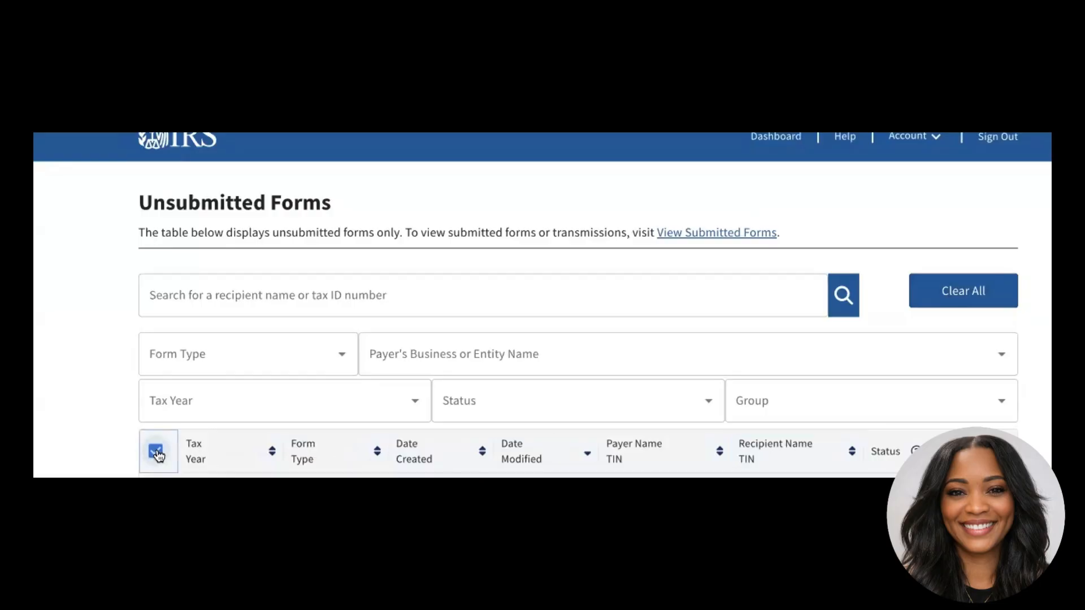
scroll(189, 478, down, 1)
scroll(188, 477, down, 1)
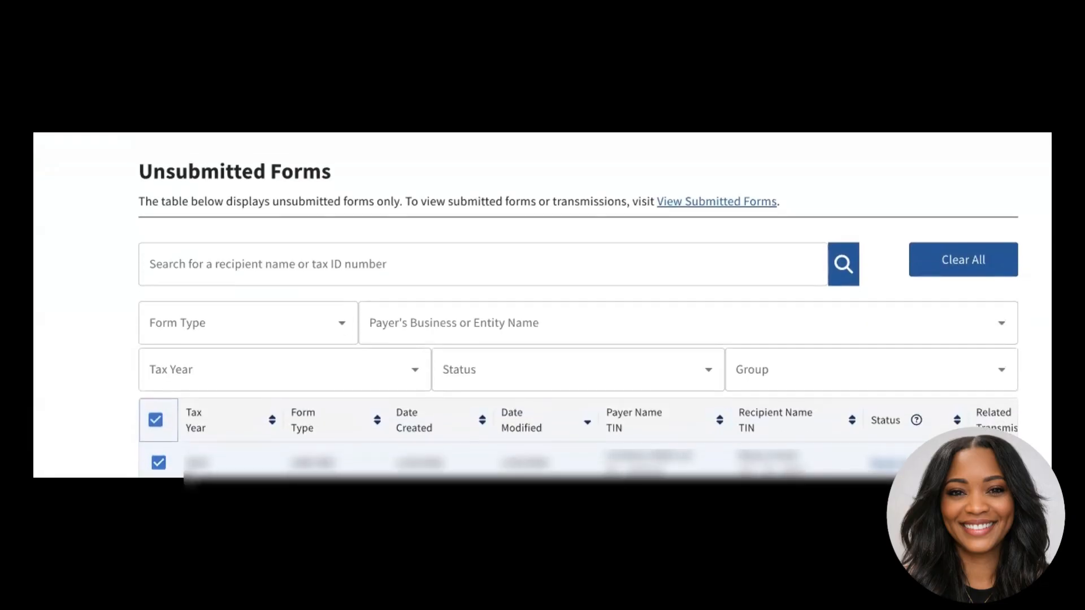
- Review the unsubmitted 1099-NEC form and proceed to its Summary of Transmissions
scroll(189, 477, up, 1)
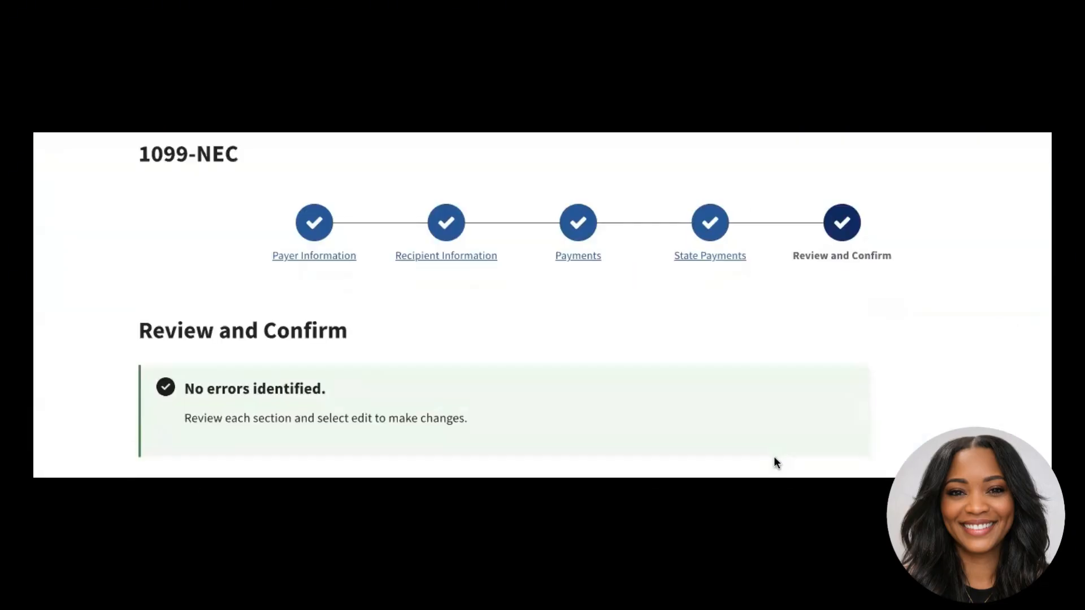
scroll(775, 462, down, 3)
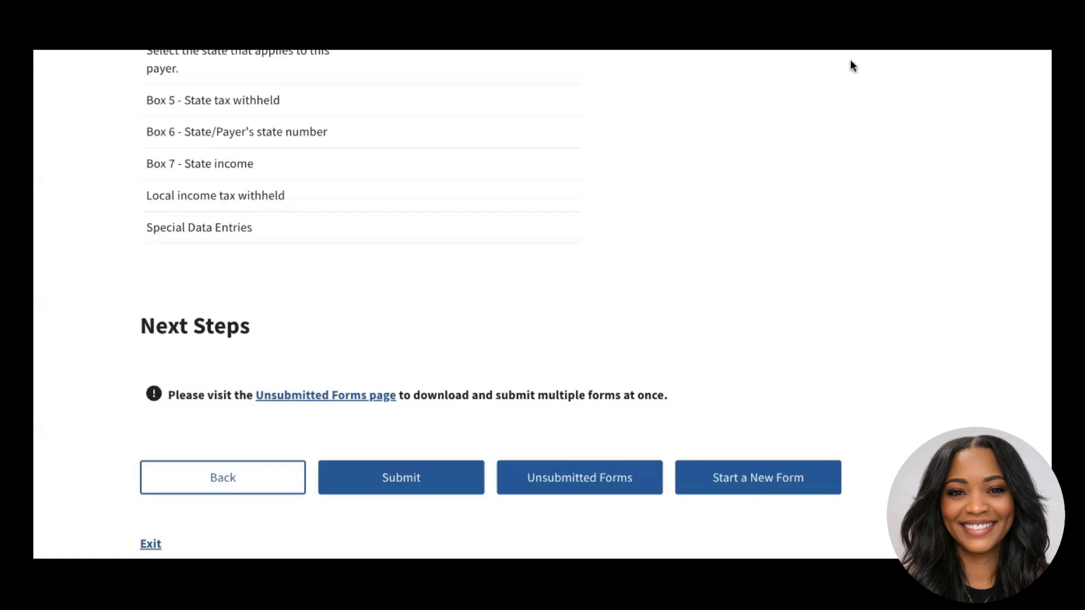
click(386, 487)
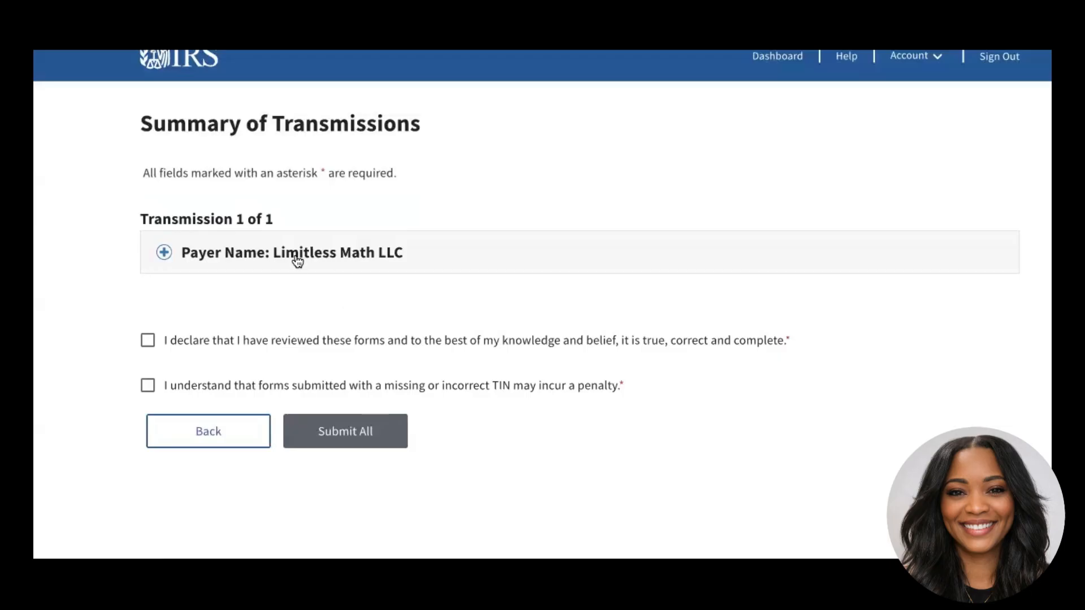
- Try to accept both required declarations and submit the Limitless Math LLC transmission
click(148, 341)
click(148, 385)
click(345, 432)
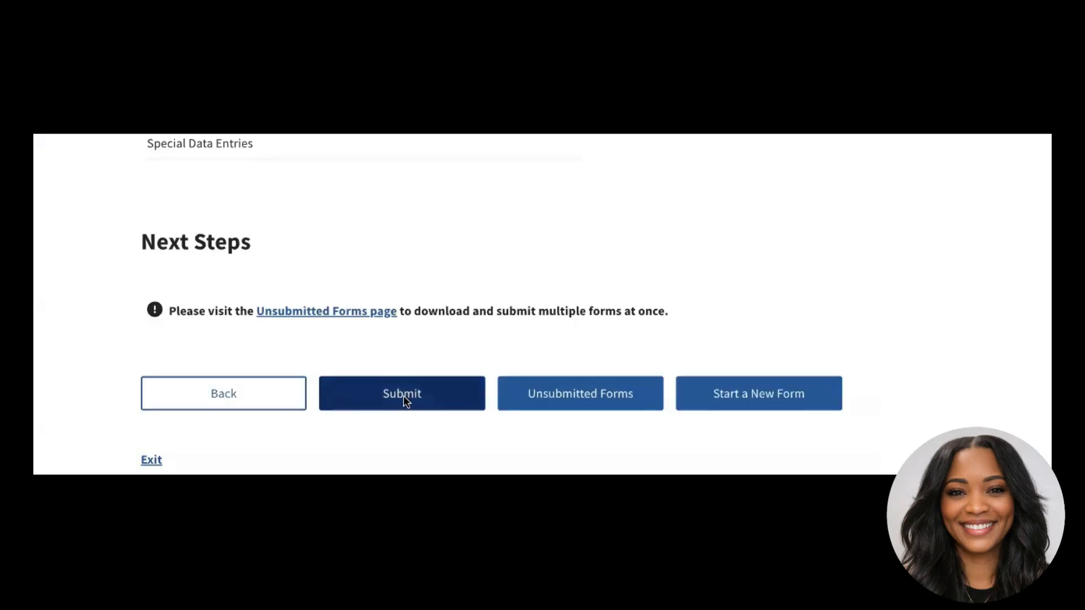
- Submit the 1099-NEC form for Limitless Math LLC, accepting the accuracy declaration and the missing or incorrect TIN penalty statement
click(405, 396)
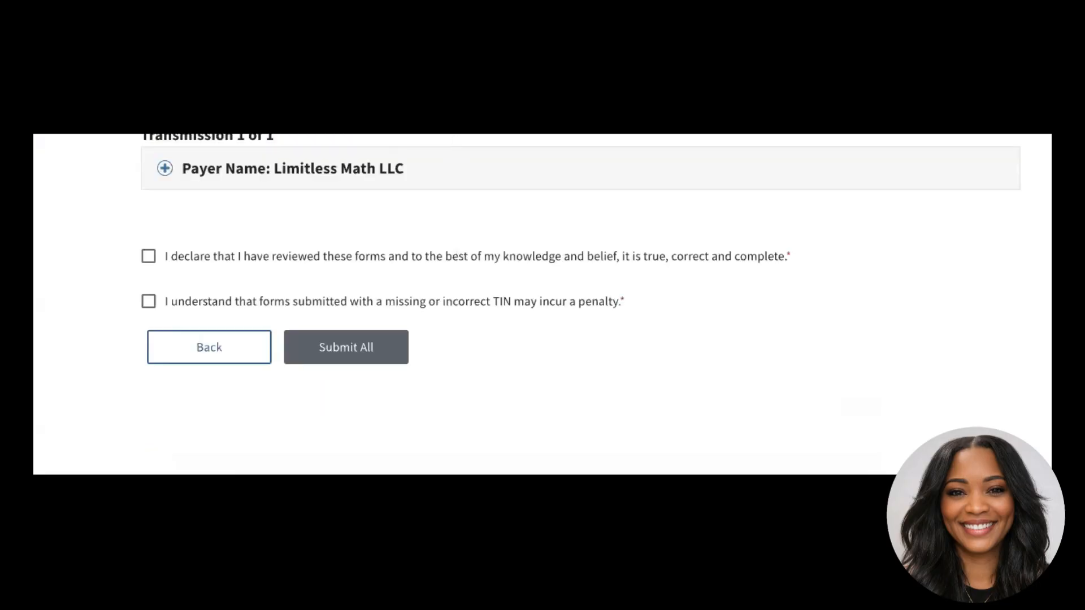
scroll(460, 451, up, 3)
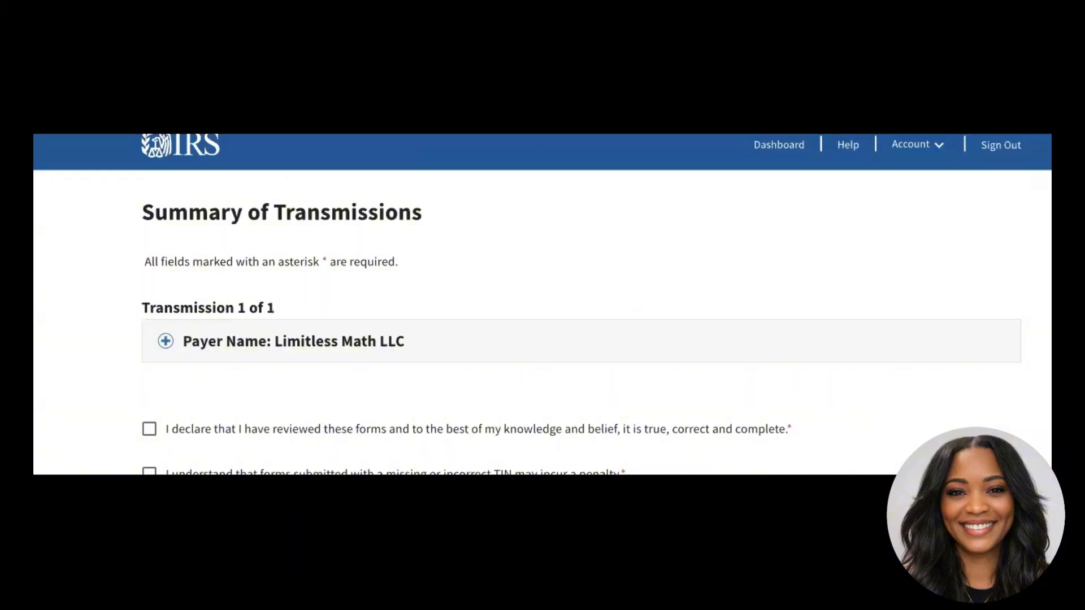
scroll(542, 305, up, 1)
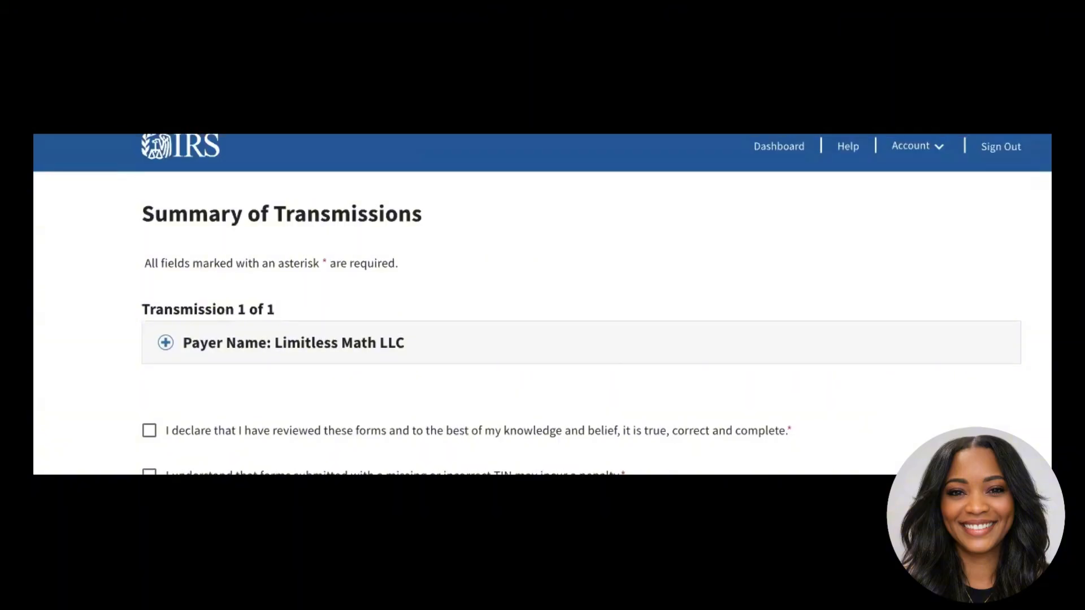
scroll(543, 305, down, 1)
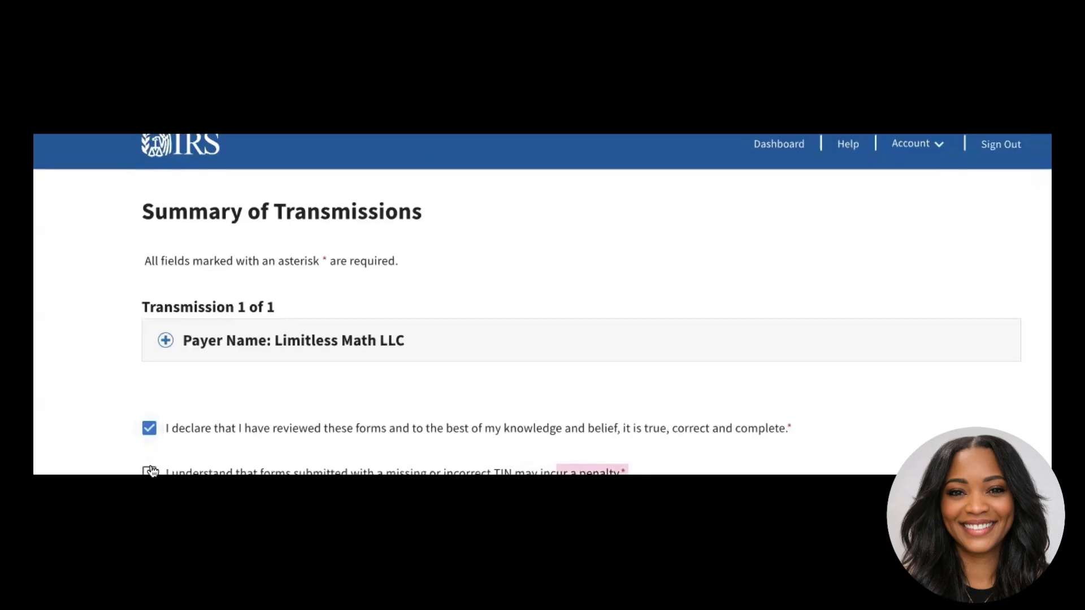
click(150, 472)
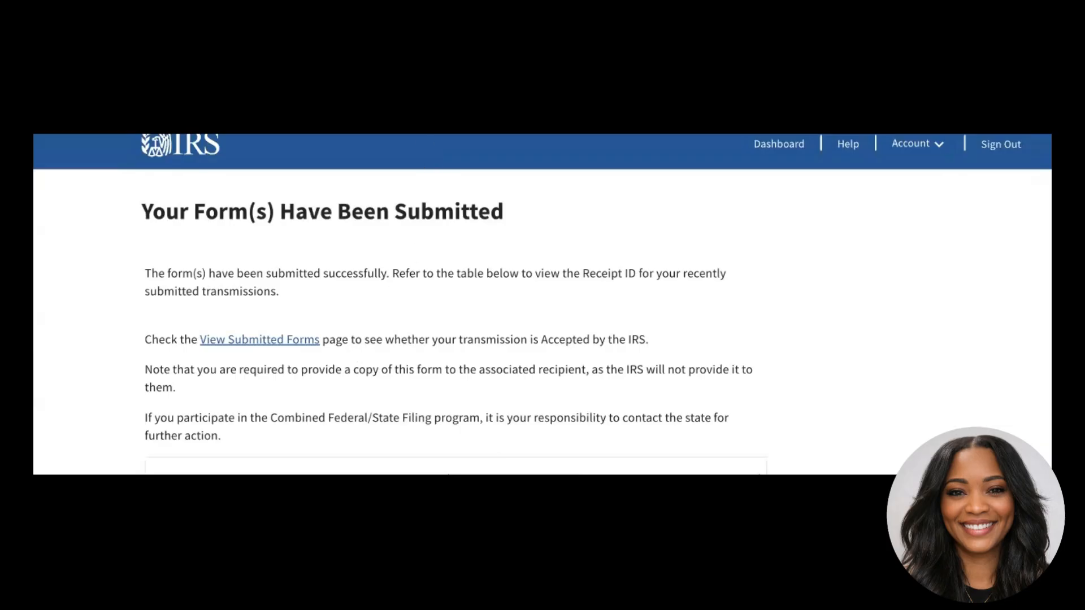
- Request the PDF download for the 1/24/2026 transmission in View Submitted Forms, accepting the form distribution acknowledgement, and dismiss the download notice
scroll(543, 305, down, 1)
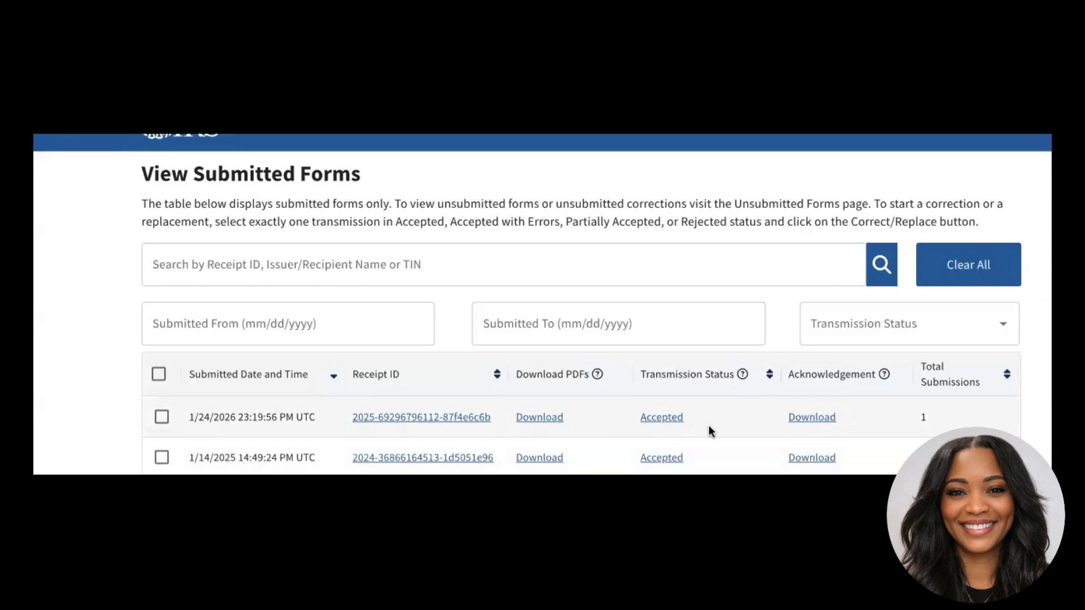
click(525, 421)
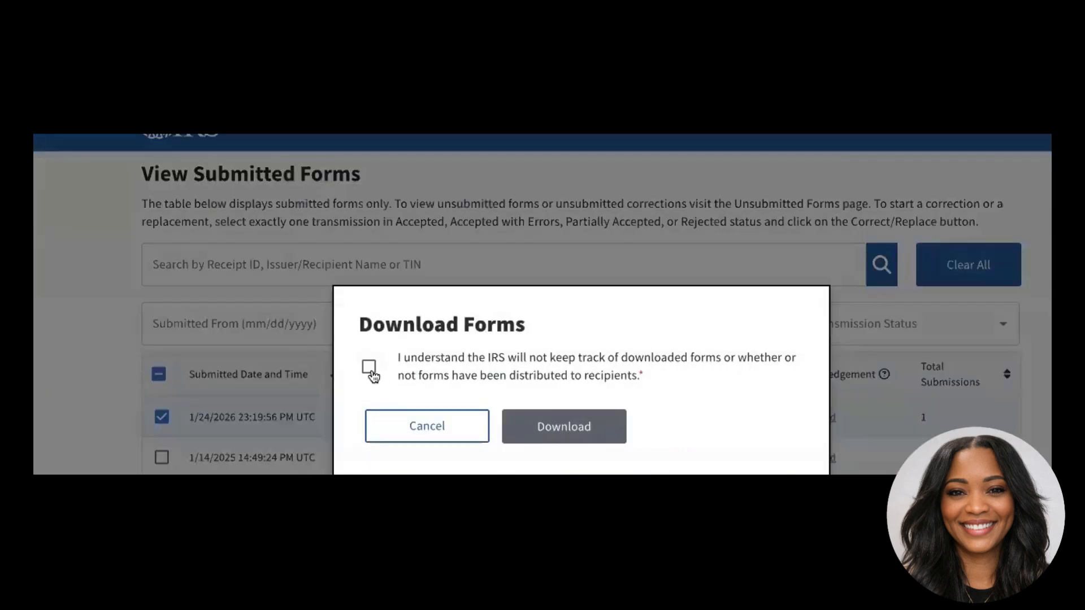
click(368, 366)
click(558, 425)
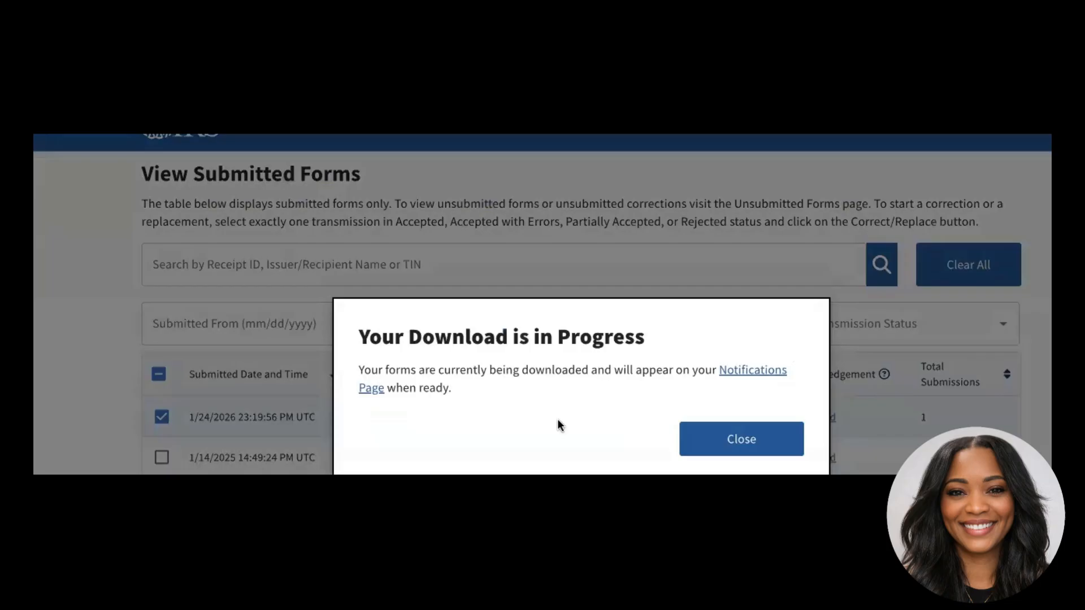
click(723, 442)
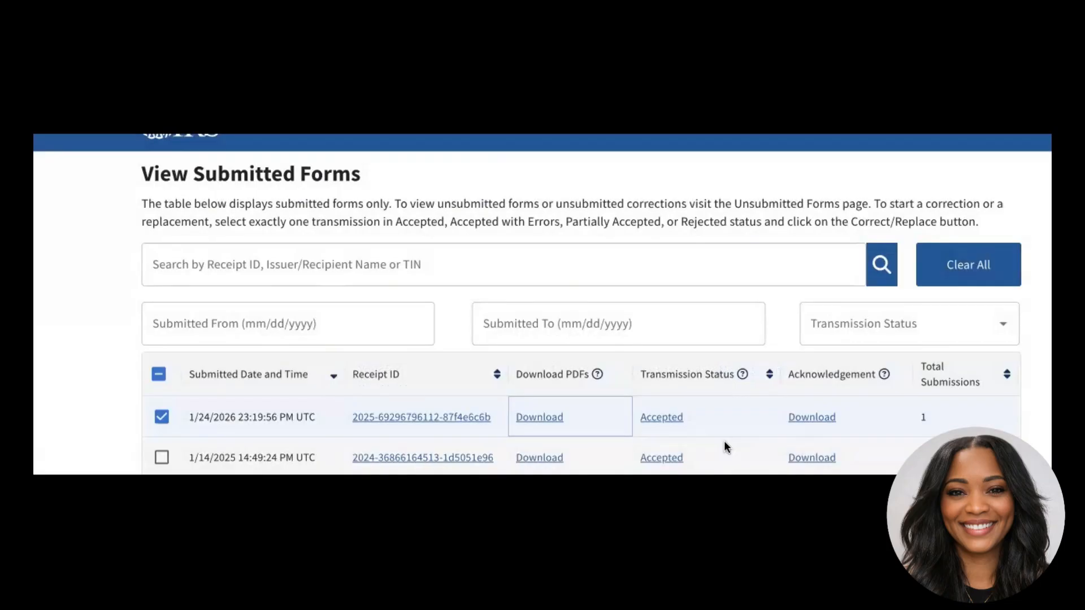